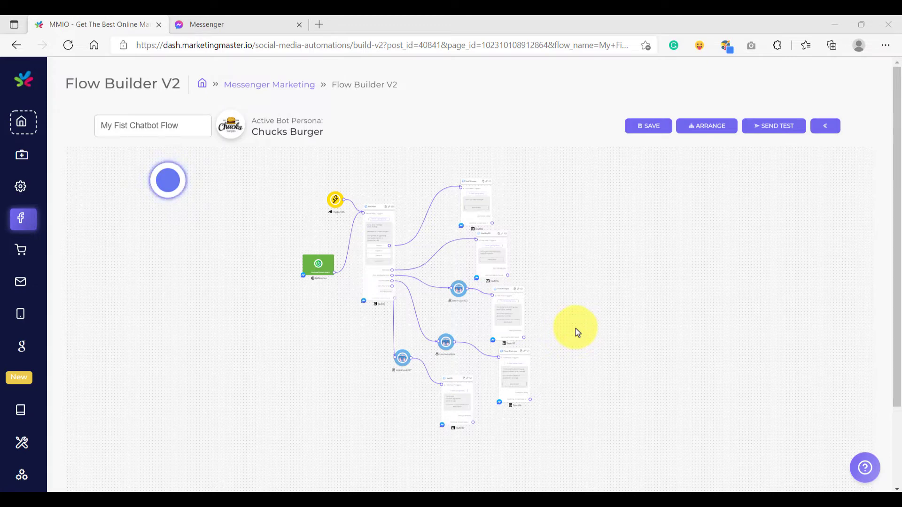
Select the start node, then pan and zoom the canvas around the trigger nodes
click(117, 105)
drag(407, 178, 367, 278)
scroll(413, 248, up, 5)
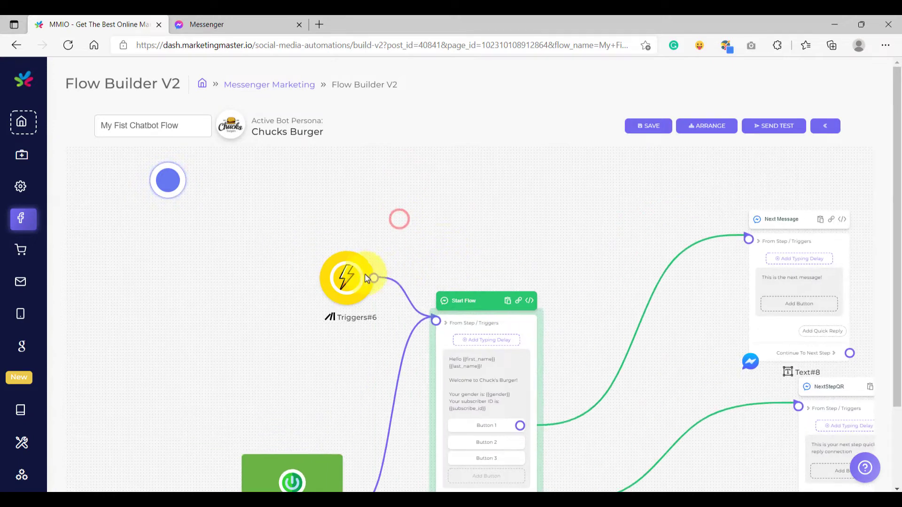
scroll(366, 278, down, 5)
Add a new Triggers node from the canvas menu and place it near Start Flow
right_click(392, 198)
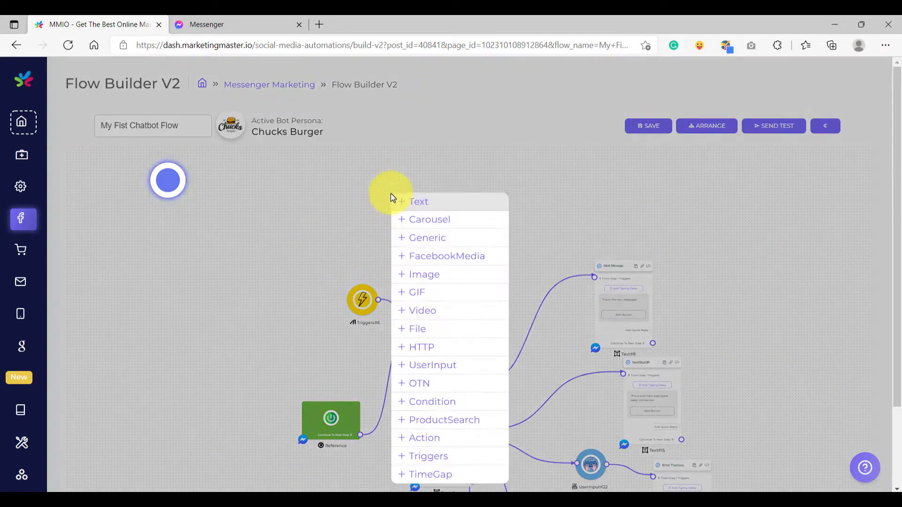
click(421, 458)
drag(423, 248, 380, 237)
click(482, 324)
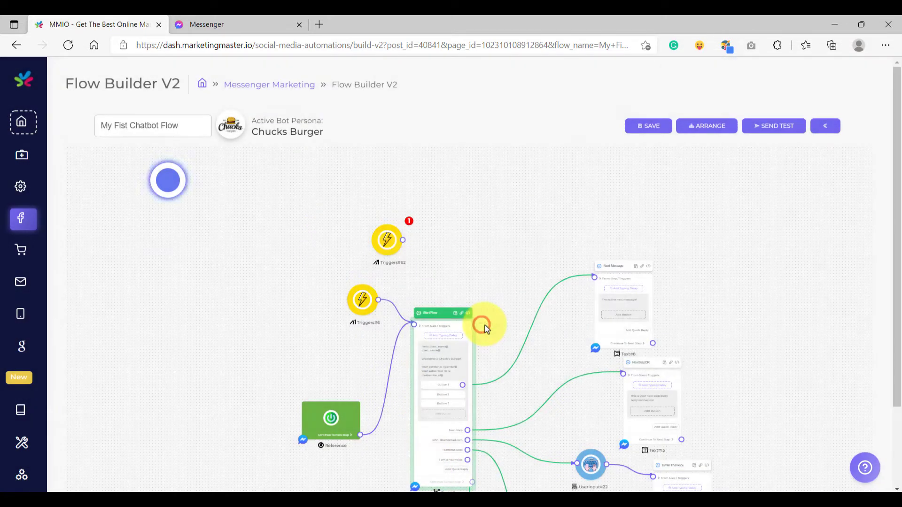
drag(392, 299, 306, 302)
Reposition Triggers#62 and bring up its Configure Trigger dialog
click(375, 283)
click(484, 326)
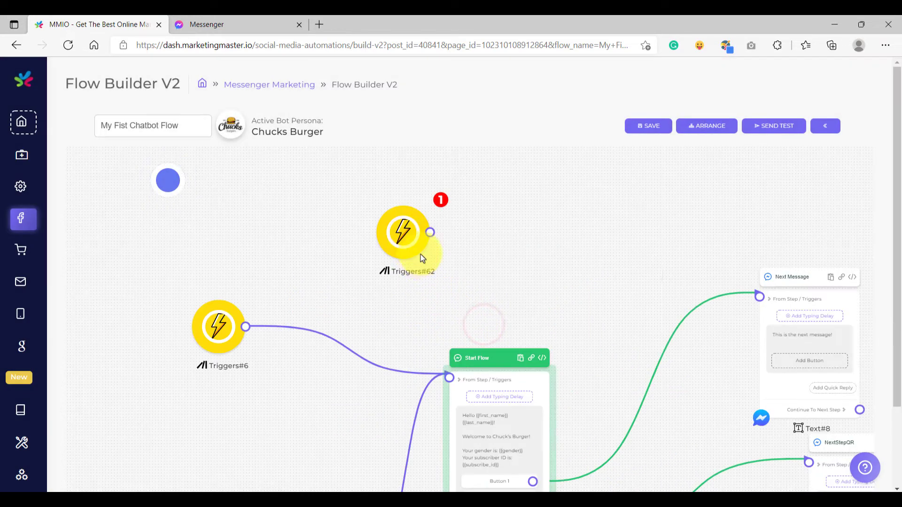
drag(405, 236, 450, 377)
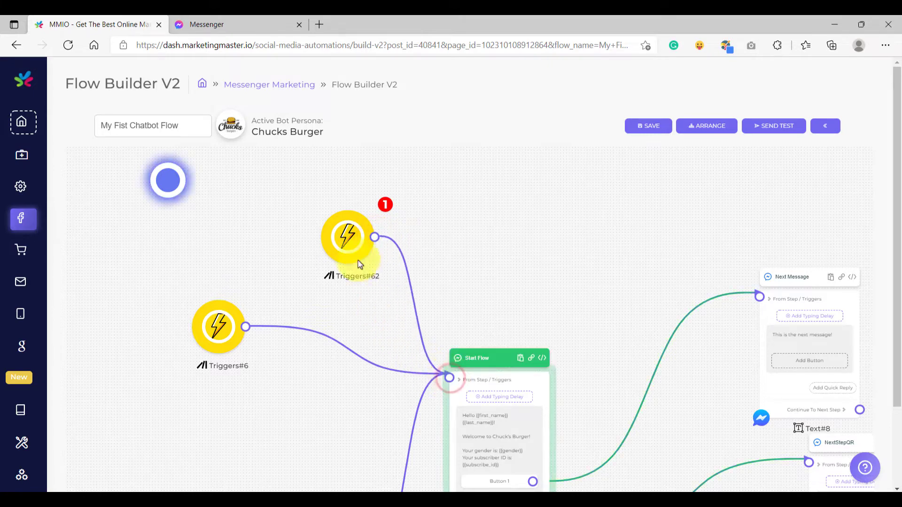
double_click(349, 250)
Make Triggers#62 a Keyword trigger for 'hello there' with Wide match mode
click(389, 276)
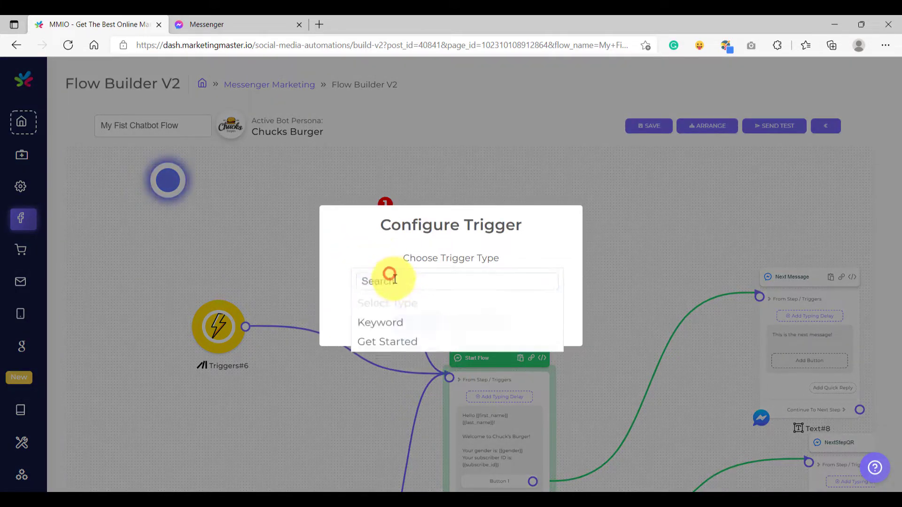
click(395, 331)
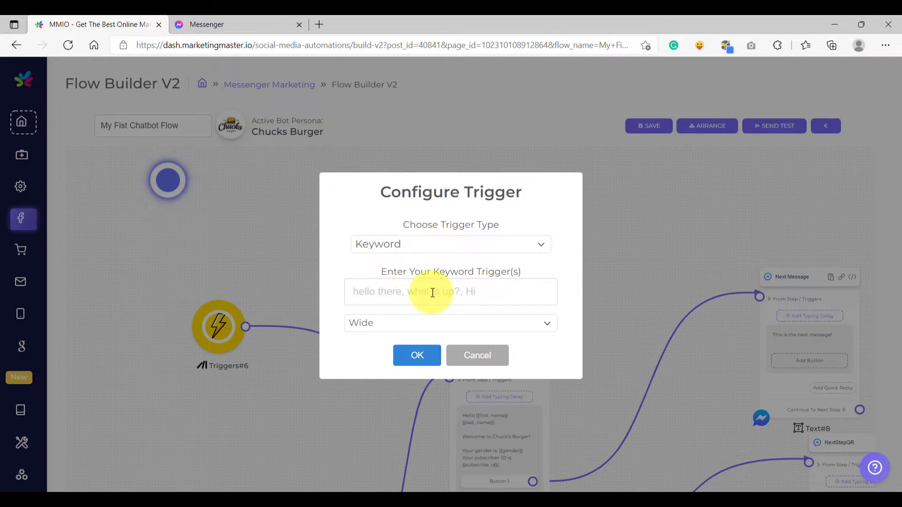
click(403, 322)
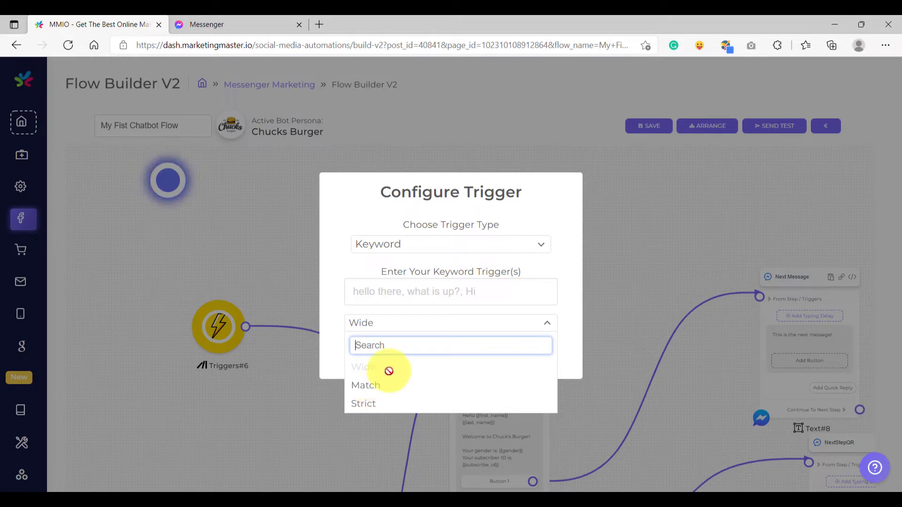
click(409, 288)
click(416, 259)
click(417, 289)
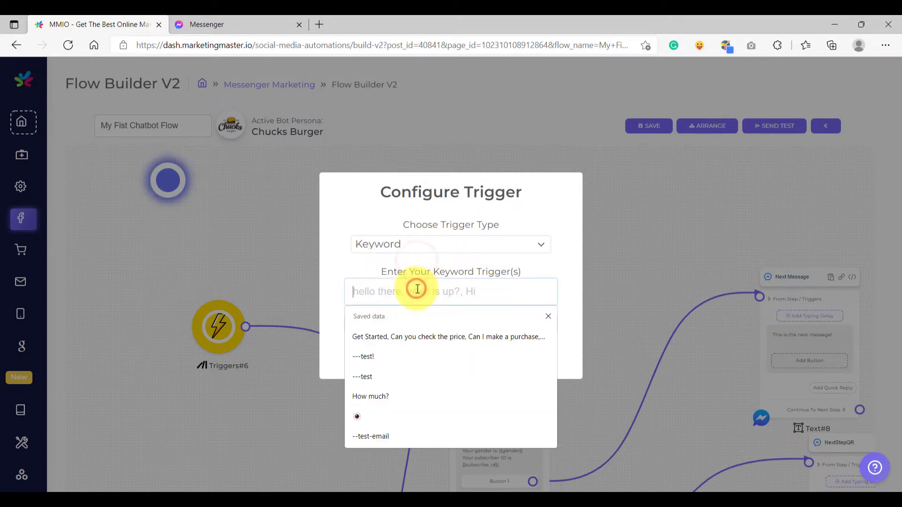
text(hello there)
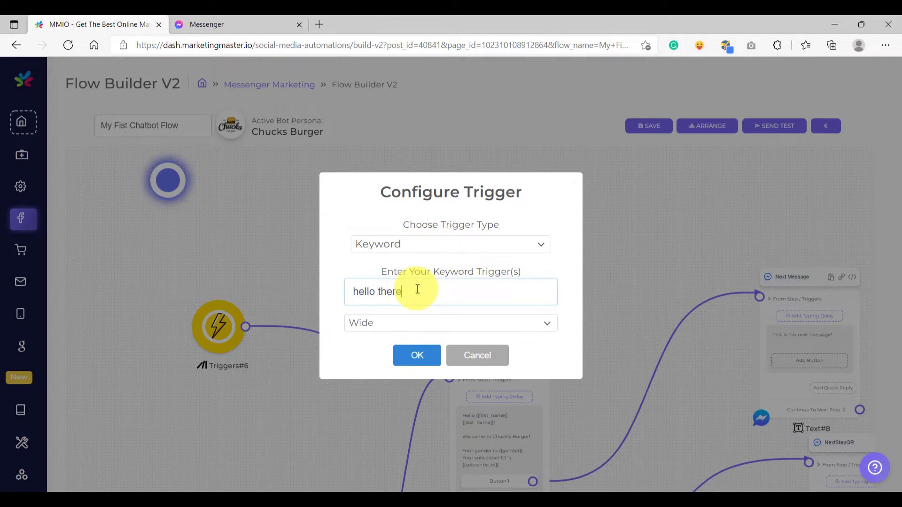
click(421, 355)
Tidy the node layout, save the flow, and recheck the saved keyword
scroll(416, 271, up, 3)
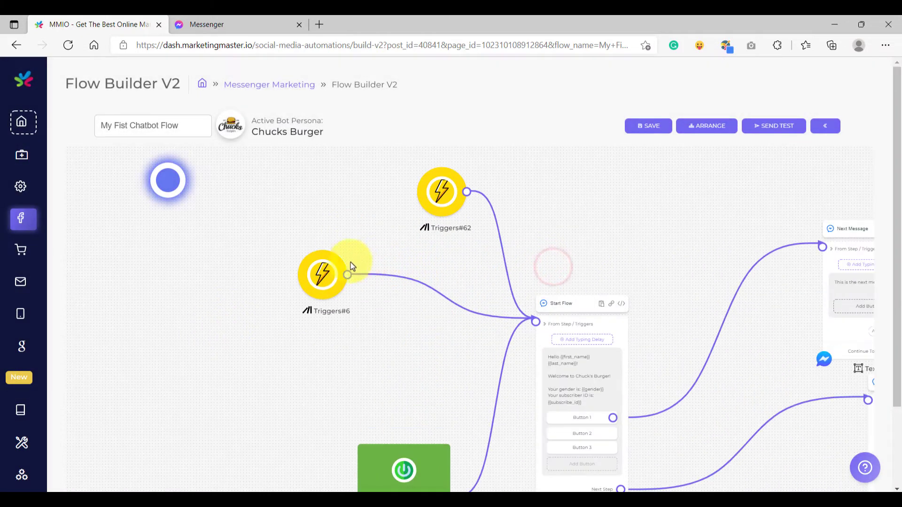
drag(340, 258, 402, 261)
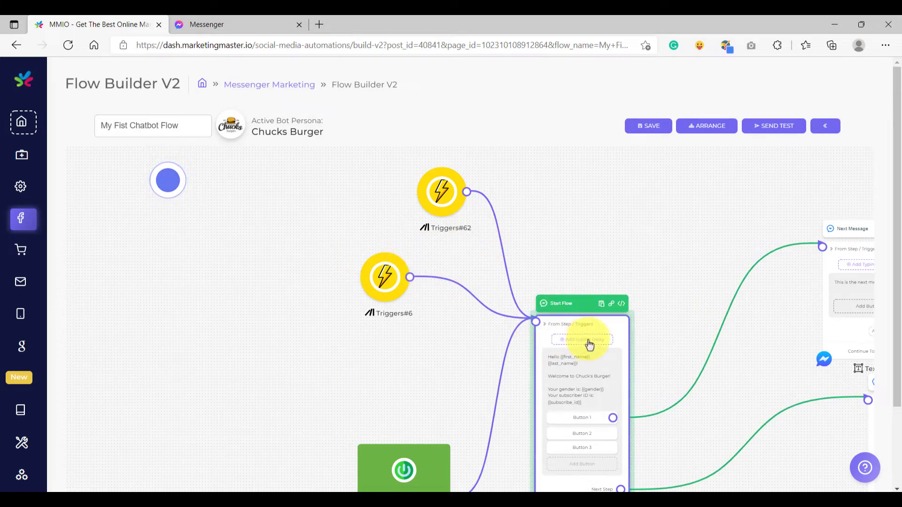
drag(591, 342, 588, 316)
scroll(623, 181, up, 2)
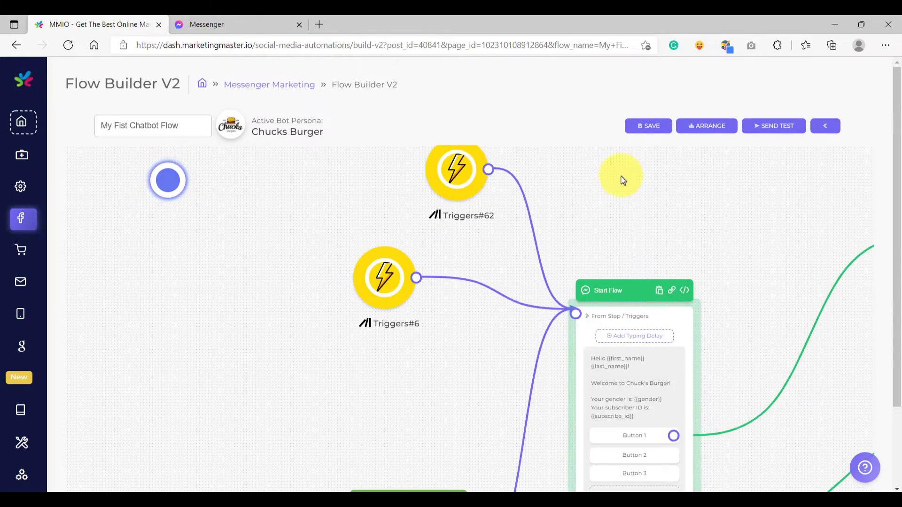
click(640, 127)
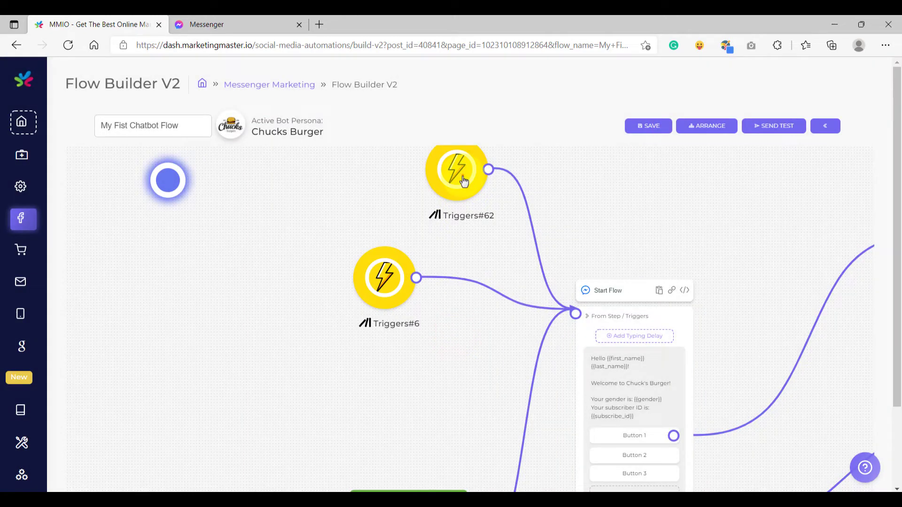
click(463, 182)
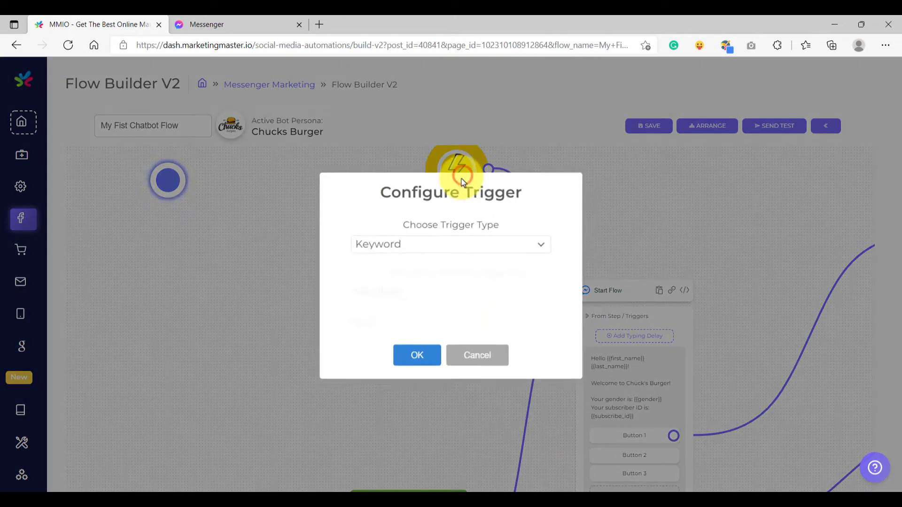
drag(442, 301, 222, 298)
Send 'hello there' to the Chucks Burger chat in Messenger
click(220, 19)
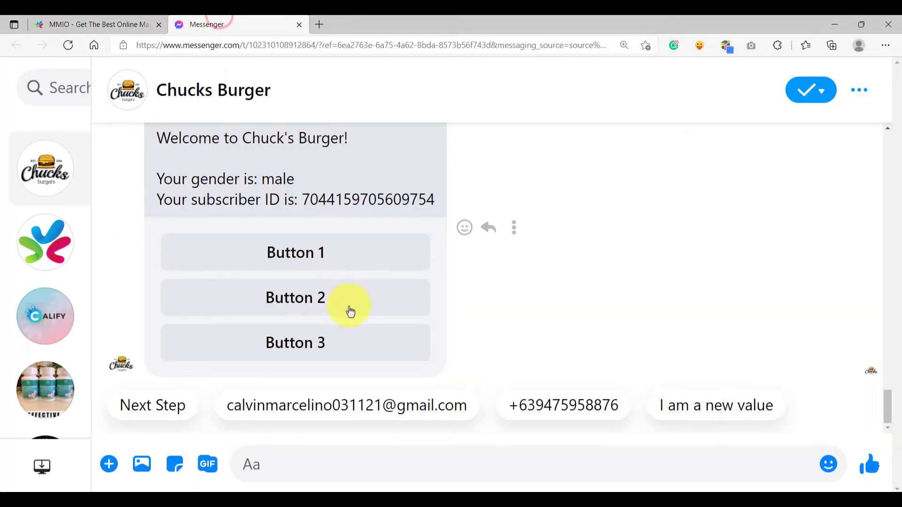
click(321, 464)
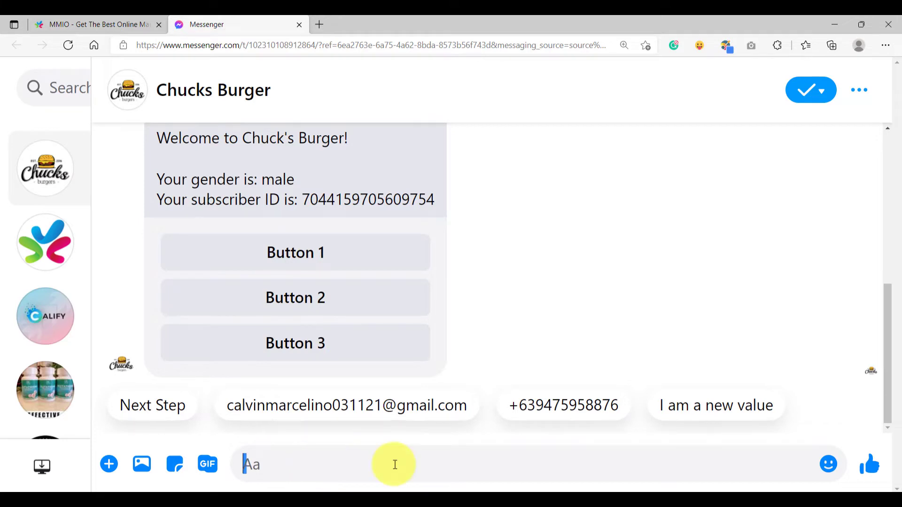
text(hello there)
key(Return)
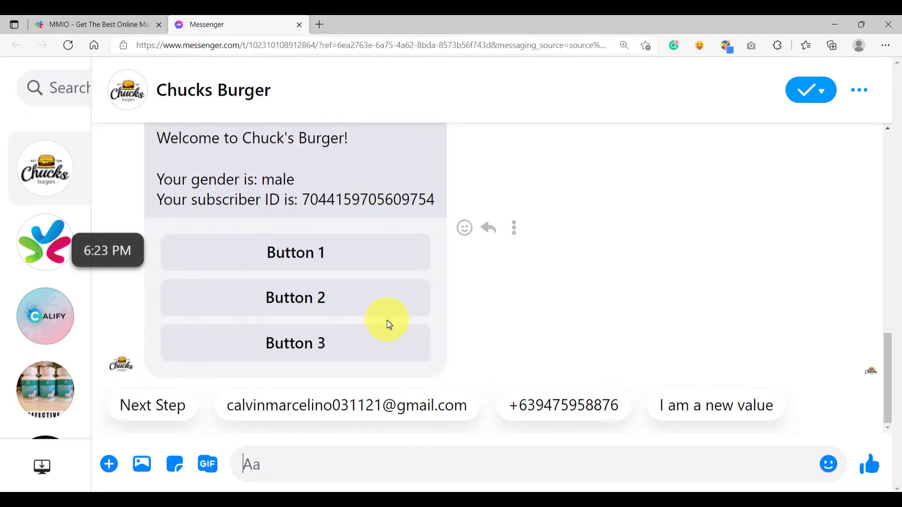
Append ', this is a sentence' to Triggers#62's keyword list
click(115, 25)
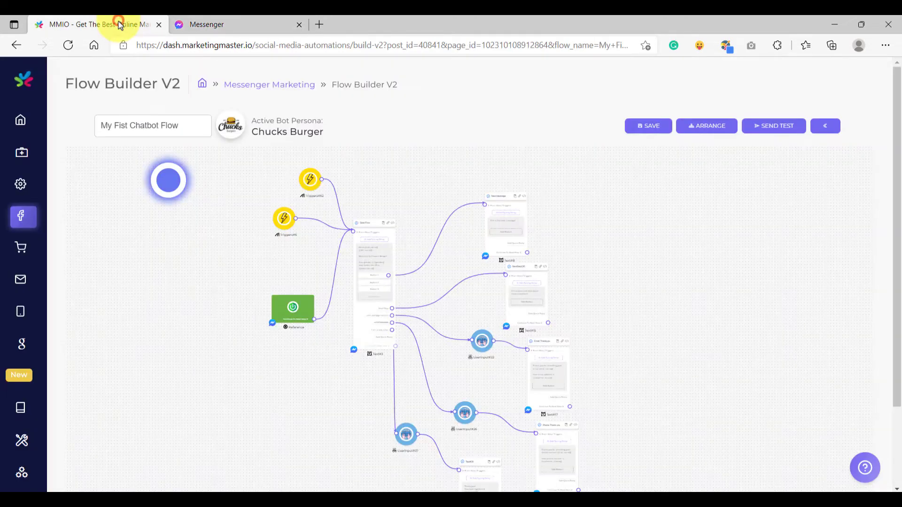
scroll(329, 275, up, 5)
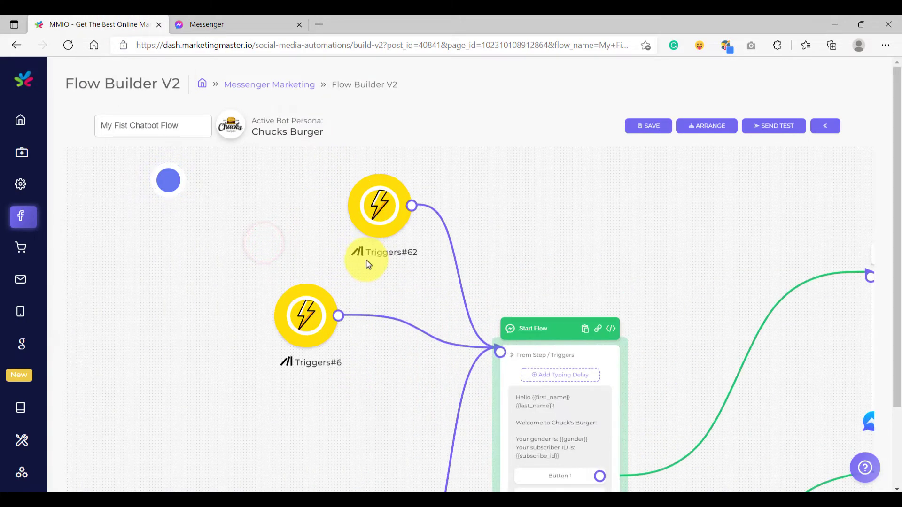
click(384, 212)
click(438, 298)
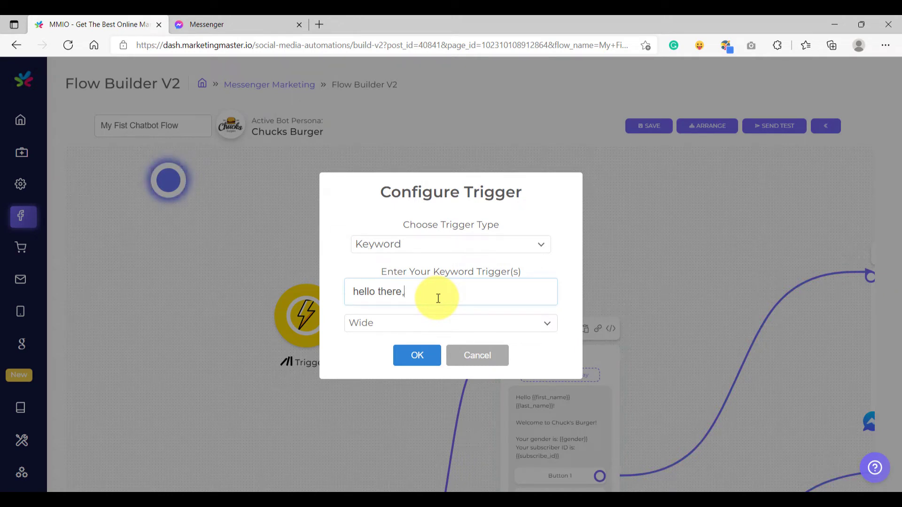
text(, this is a sentence)
drag(408, 292, 524, 292)
key(ctrl+c)
click(524, 292)
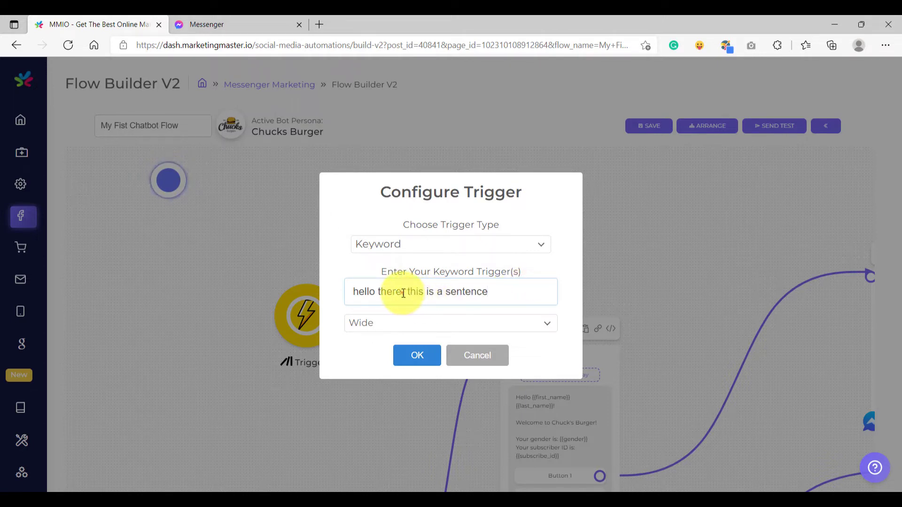
Confirm the two-phrase keyword list and save the flow
drag(403, 294, 408, 293)
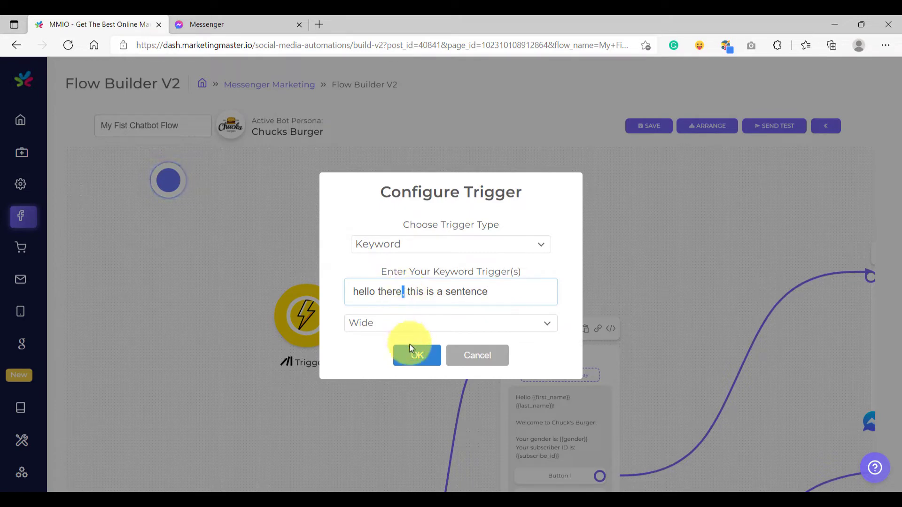
click(415, 361)
click(635, 127)
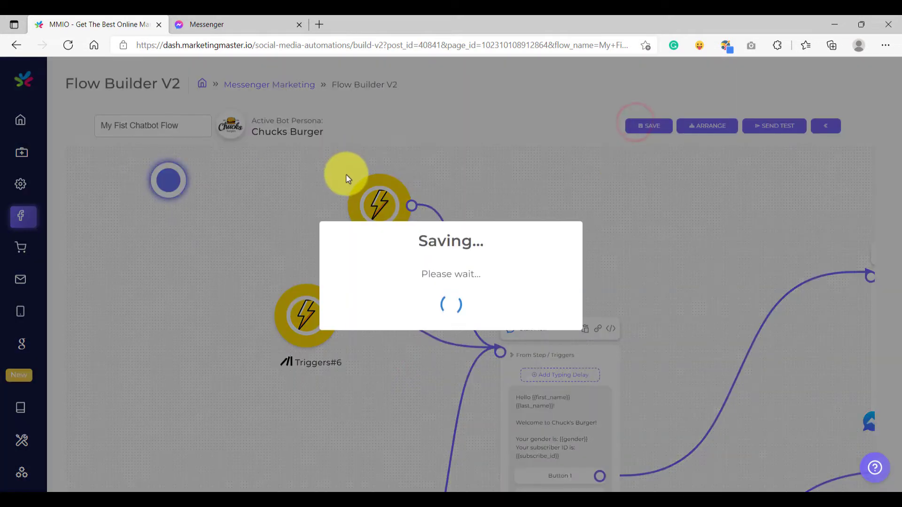
click(232, 27)
Send 'this is a sentence' to Chucks Burger and check the bot's welcome reply
key(ctrl+v)
key(Return)
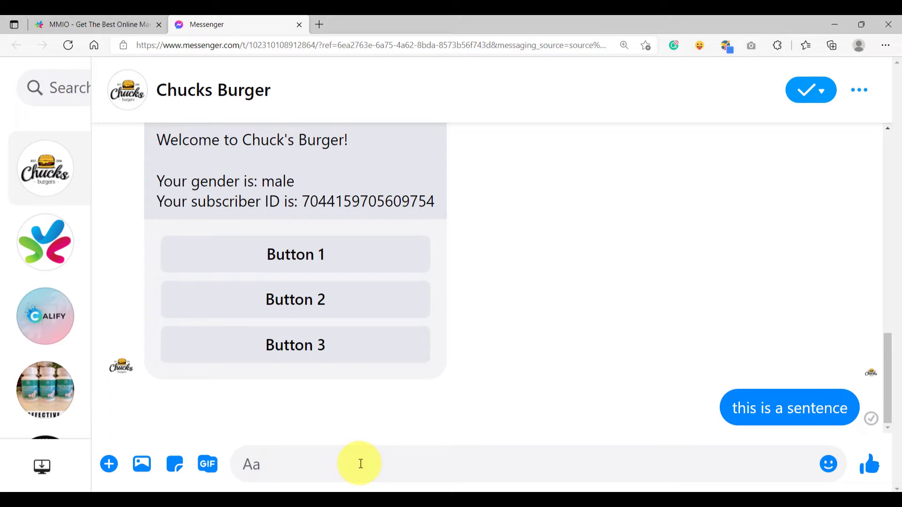
drag(140, 281, 320, 331)
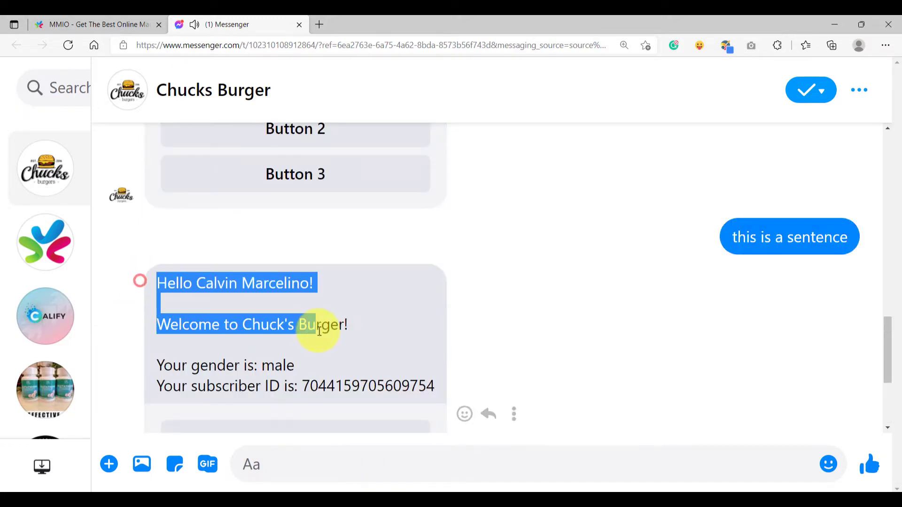
Reopen Triggers#62's settings with the caret after the last keyword phrase
key(ctrl+Tab)
click(376, 237)
click(498, 289)
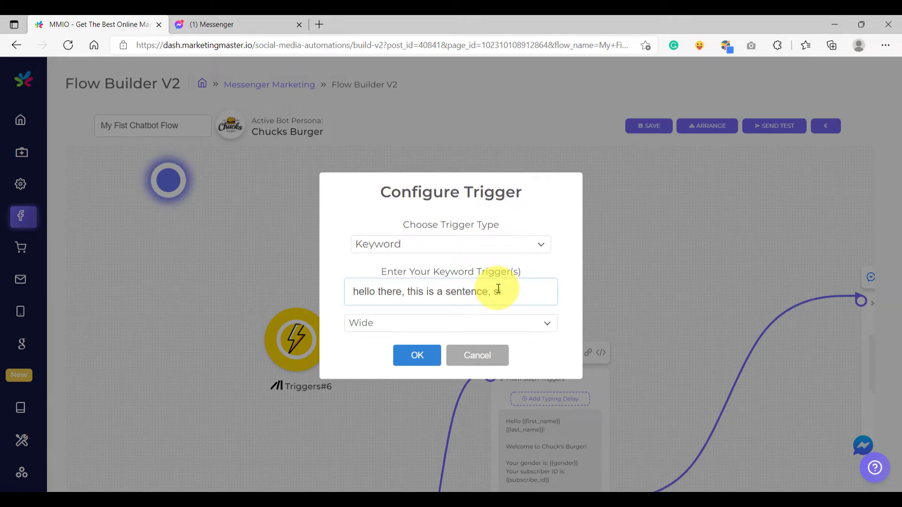
Confirm the keyword list now including 'test' and save the flow
click(419, 359)
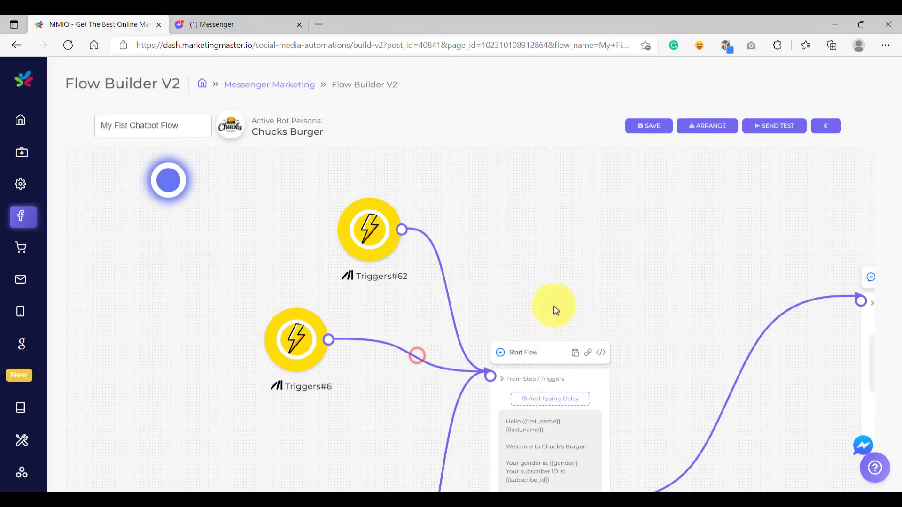
click(649, 126)
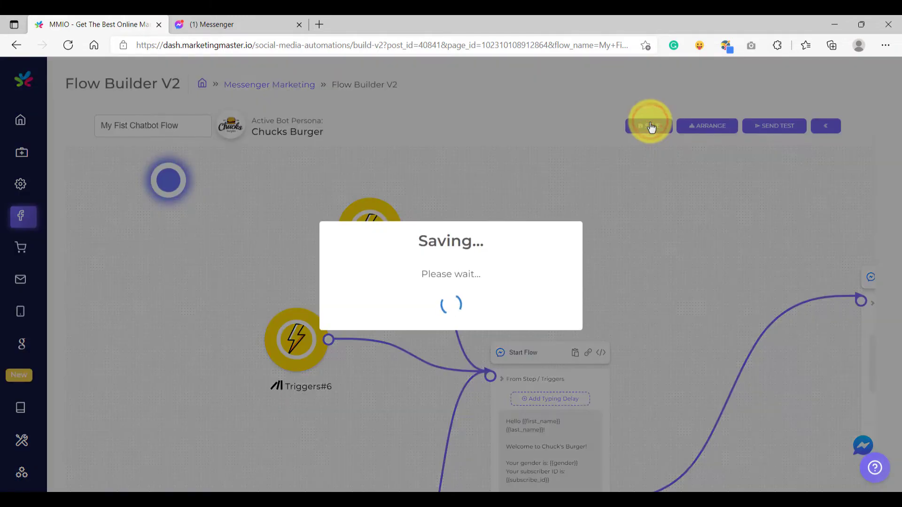
click(449, 339)
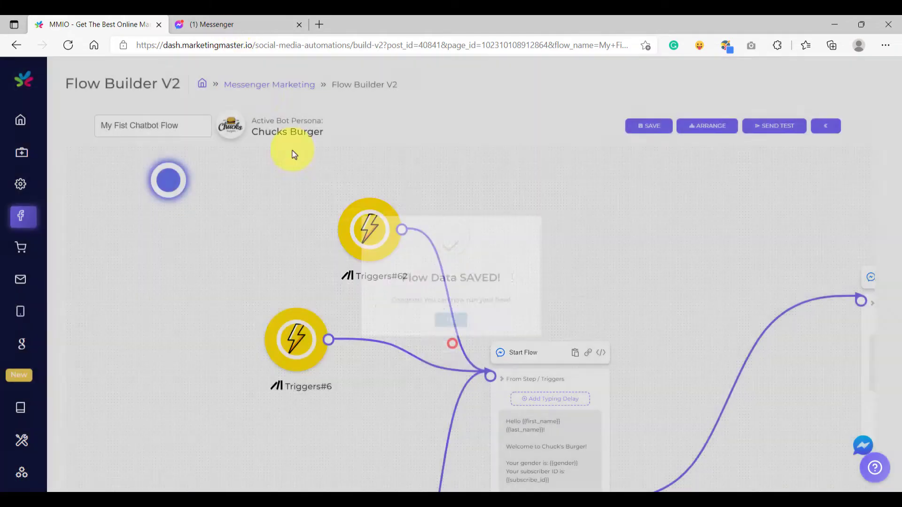
Send 'test' to the Chucks Burger bot in Messenger
click(226, 27)
click(312, 468)
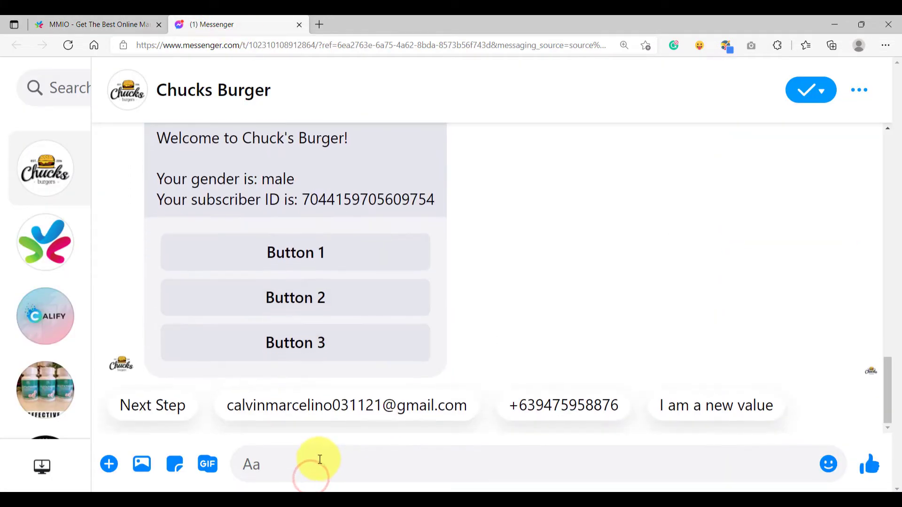
text(test)
key(Return)
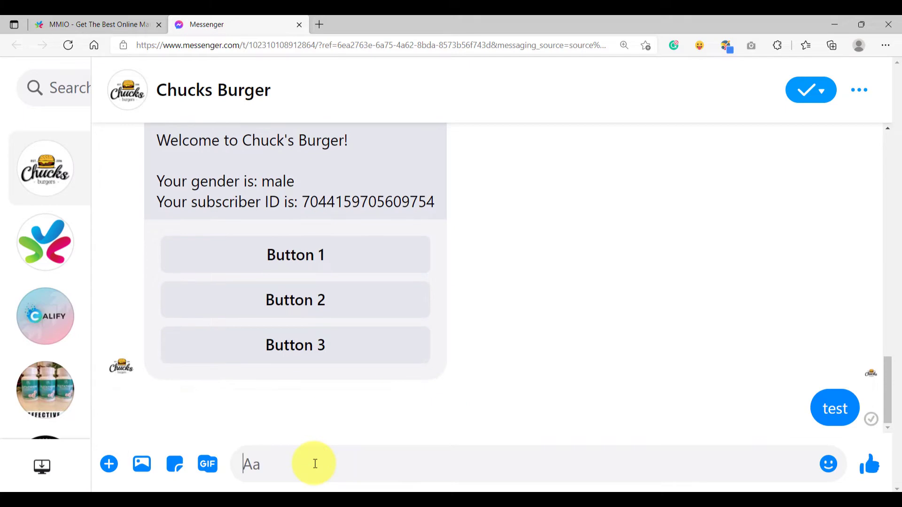
Check that the keyword trigger still uses Wide matching, leaving it unchanged
click(105, 25)
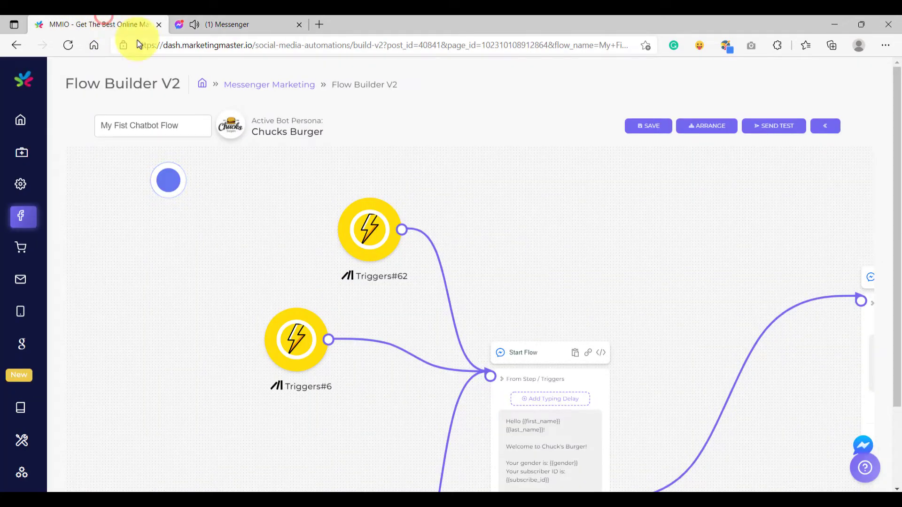
click(367, 240)
click(383, 322)
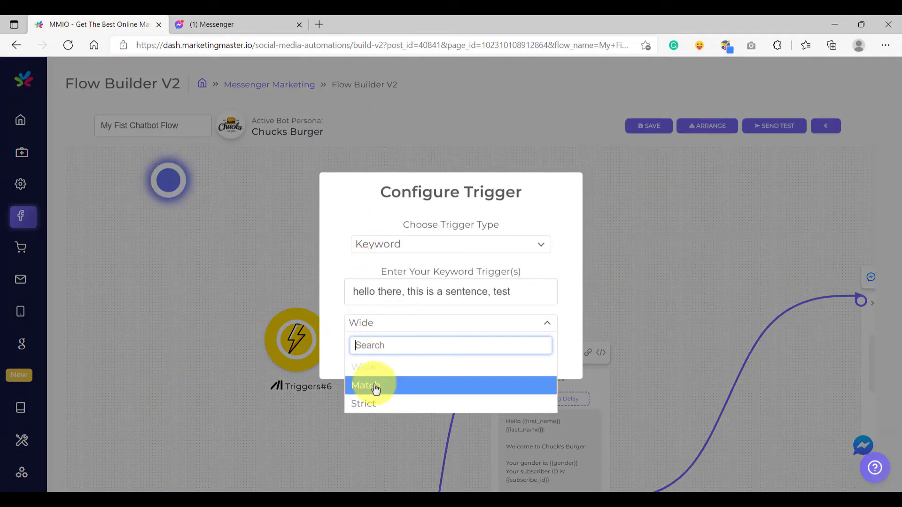
click(337, 312)
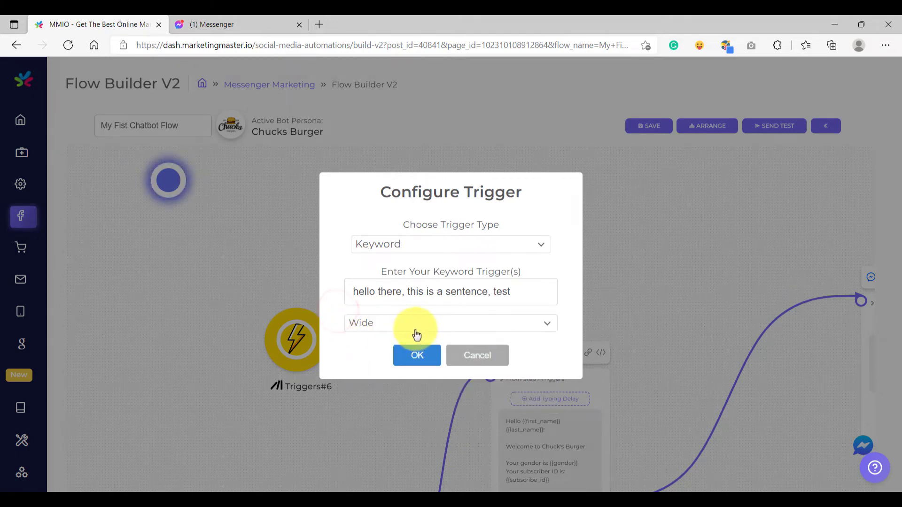
click(225, 25)
click(440, 466)
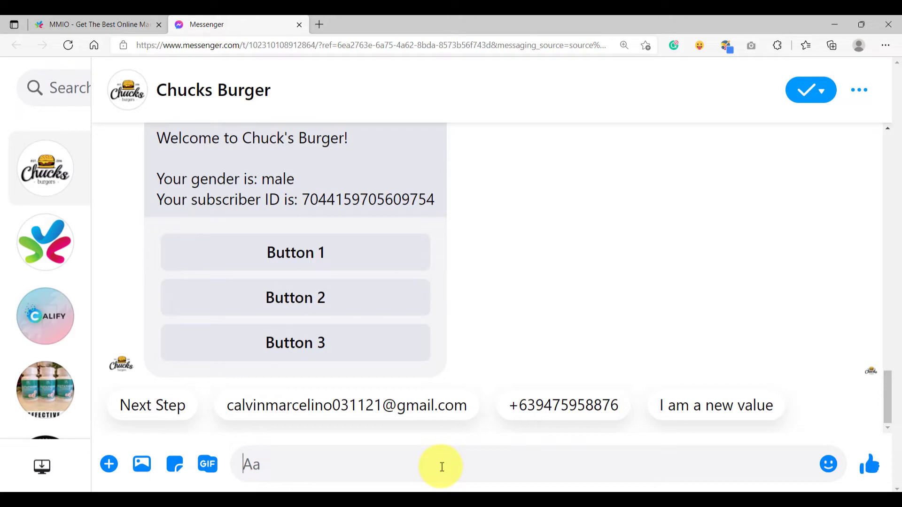
Type 'this is a test' in the Messenger composer and highlight 'test'
text(this is a test)
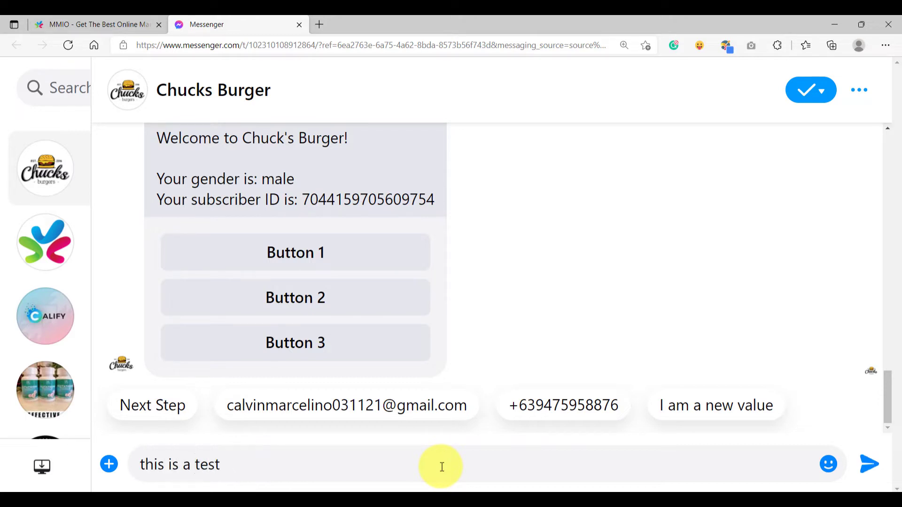
key(shift+Left)
key(shift+Left)
key(shift+Left)
key(shift+Left)
key(shift+Left)
key(shift+Left)
key(shift+Left)
key(shift+Left)
key(shift+Left)
key(shift+Left)
key(shift+Left)
key(shift+Left)
key(shift+Left)
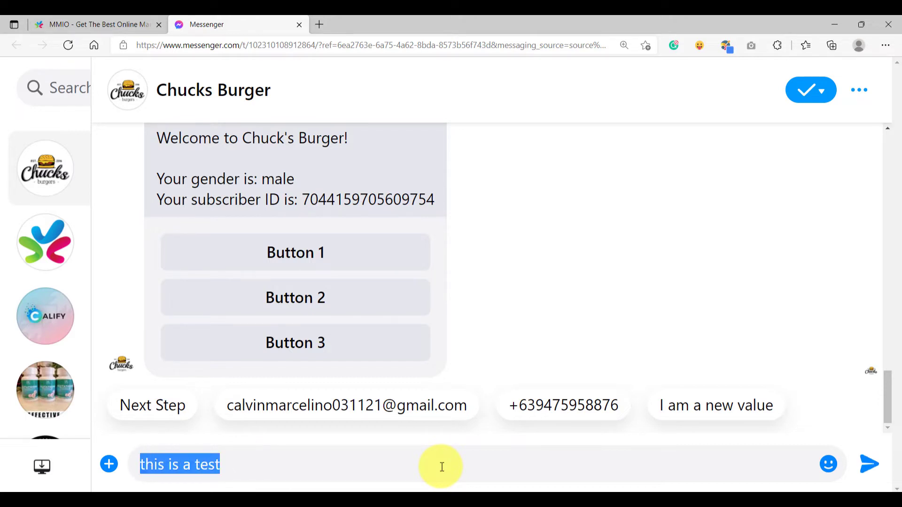
click(331, 467)
drag(195, 465, 238, 465)
Compare with the trigger's 'test' keyword, then send 'this is a test' to the bot
click(125, 25)
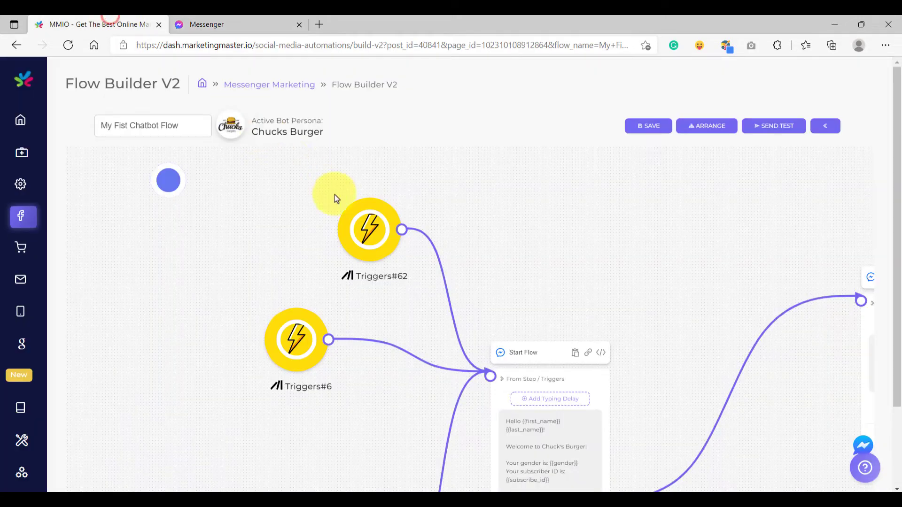
click(371, 219)
drag(494, 292, 511, 292)
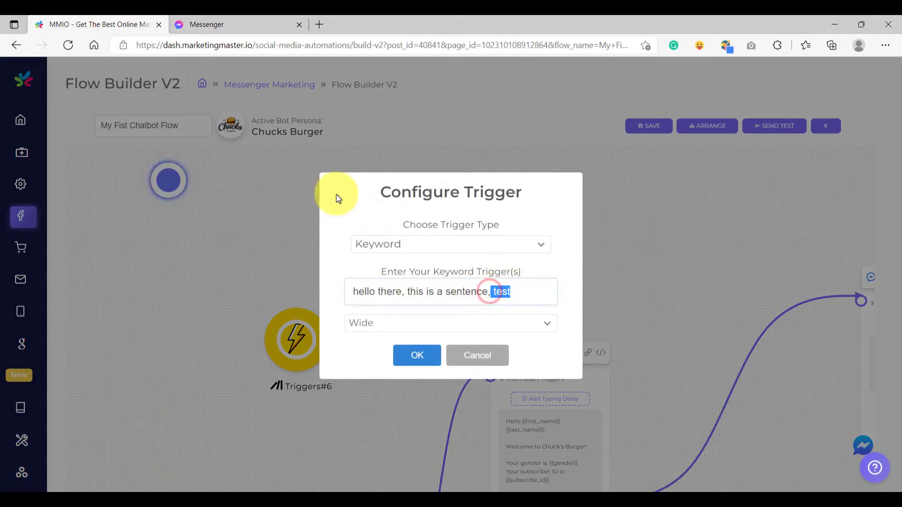
click(207, 24)
click(245, 464)
key(Return)
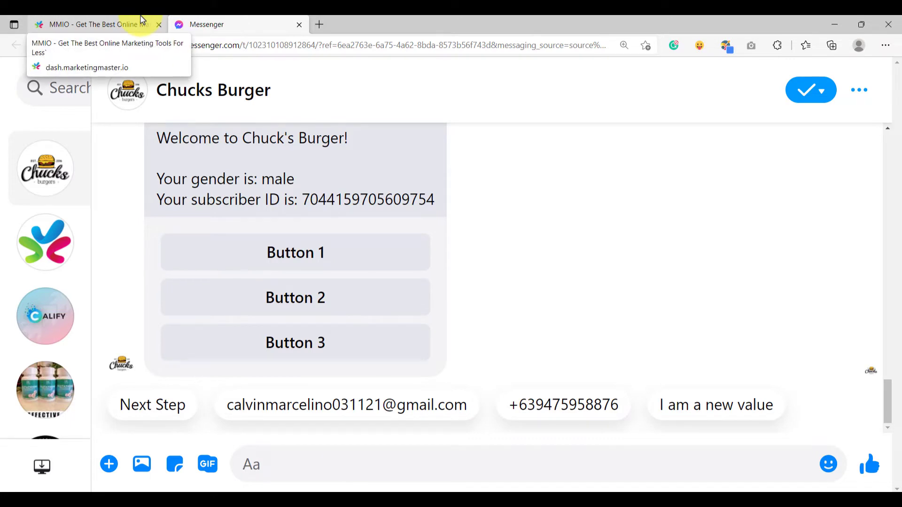
Send 'testing' to the Chucks Burger bot
click(303, 466)
text(testing)
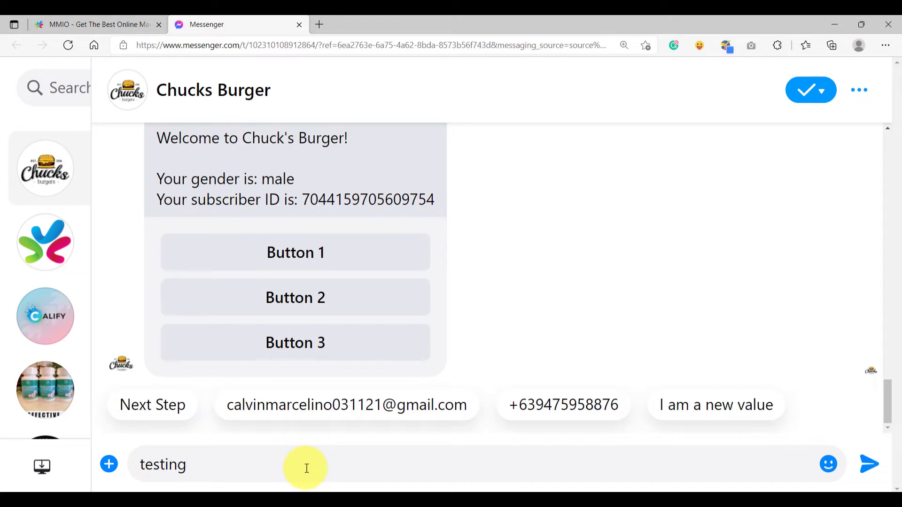
double_click(162, 465)
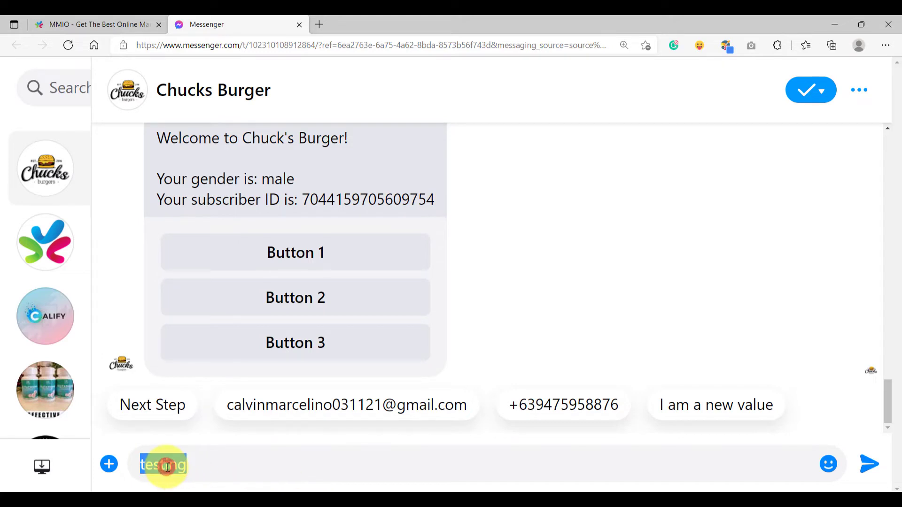
click(211, 468)
double_click(165, 464)
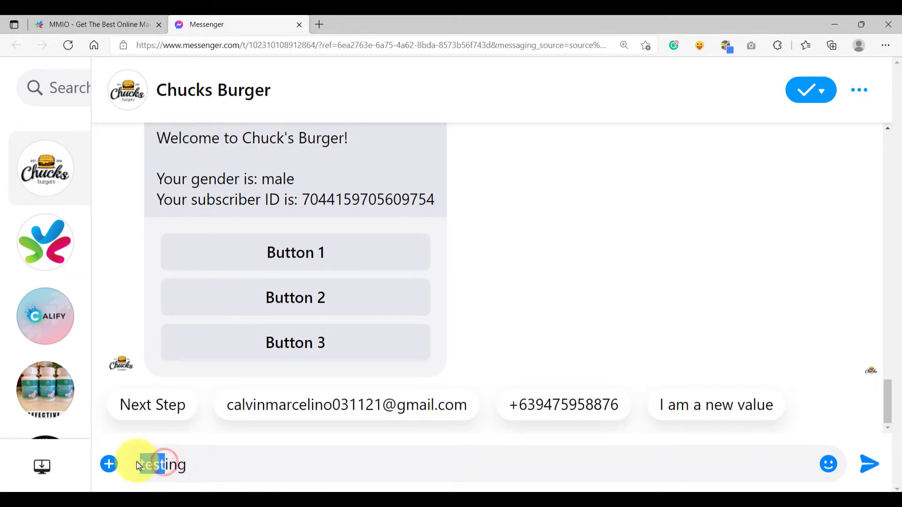
click(207, 465)
key(Return)
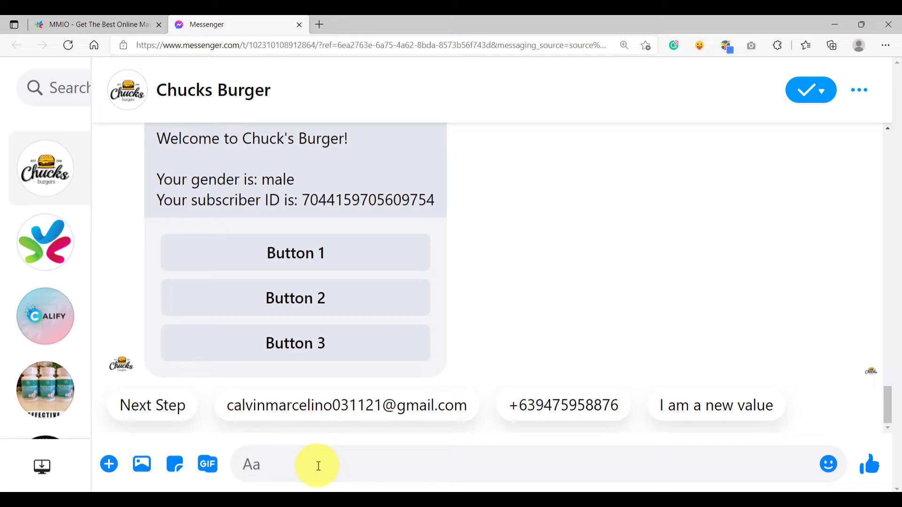
Send 'TeSt' and then 'this is ust s TesTiniasjdijaisdjasd' to the bot
click(318, 466)
text(TeSt)
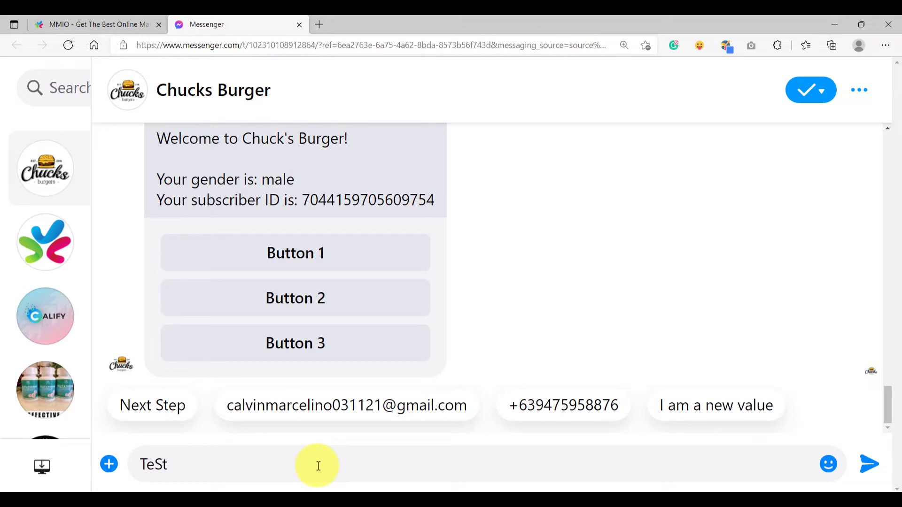
key(Return)
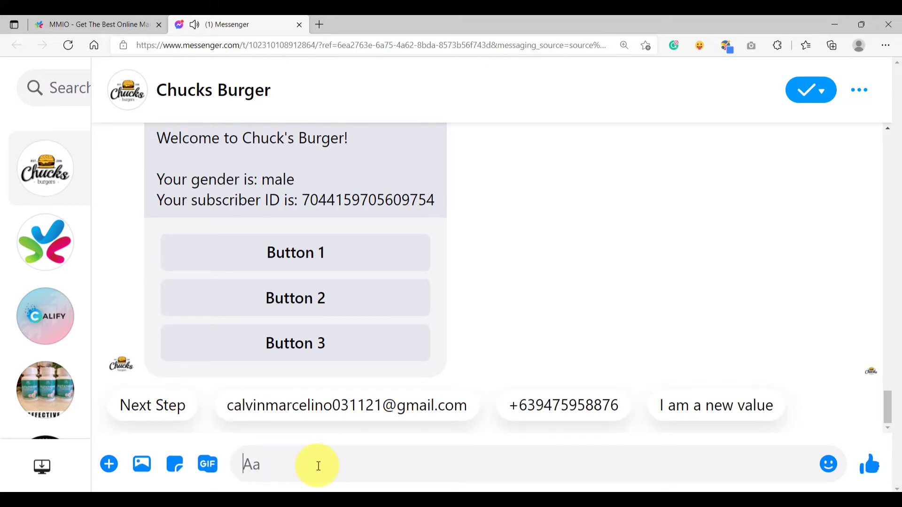
text(this is )
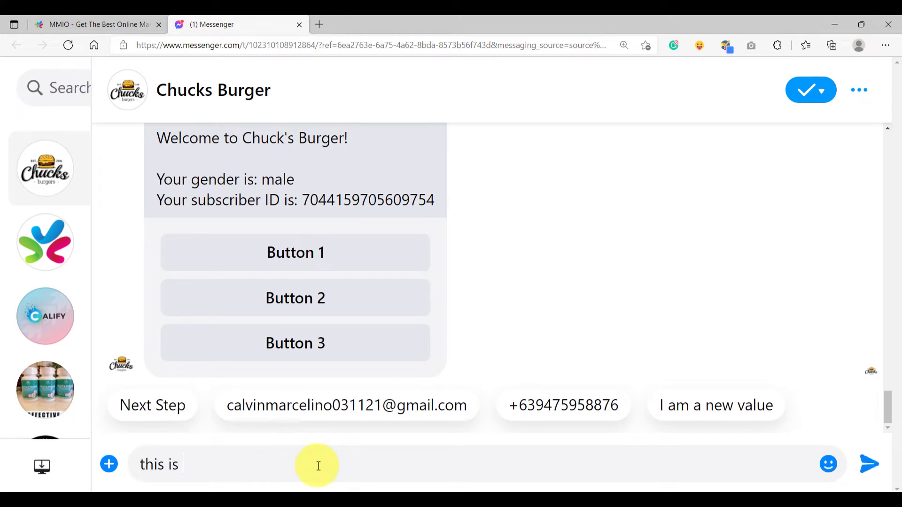
text(ust s TesTiniasjdijaisdjasd)
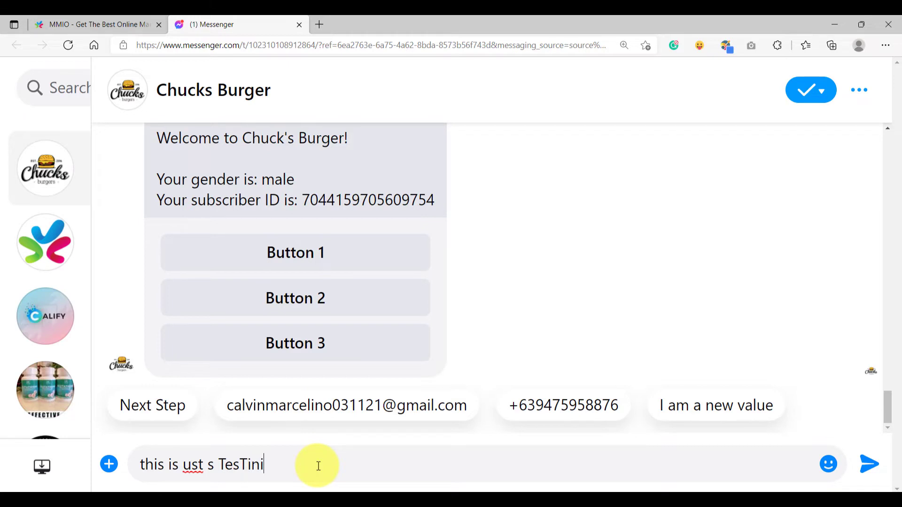
key(Return)
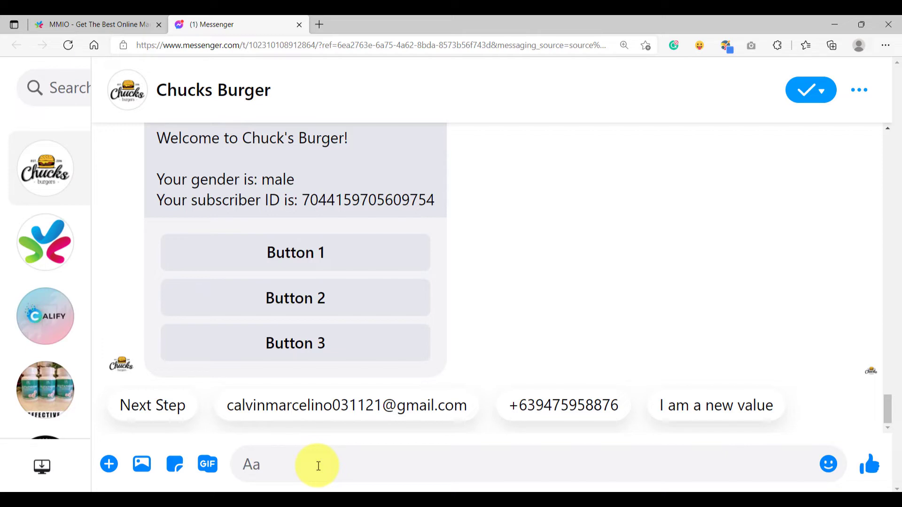
Retype 'test' in the trigger keywords and switch the match mode to Match
click(80, 24)
click(488, 299)
text(, this is a sentence,)
double_click(501, 292)
key(BackSpace)
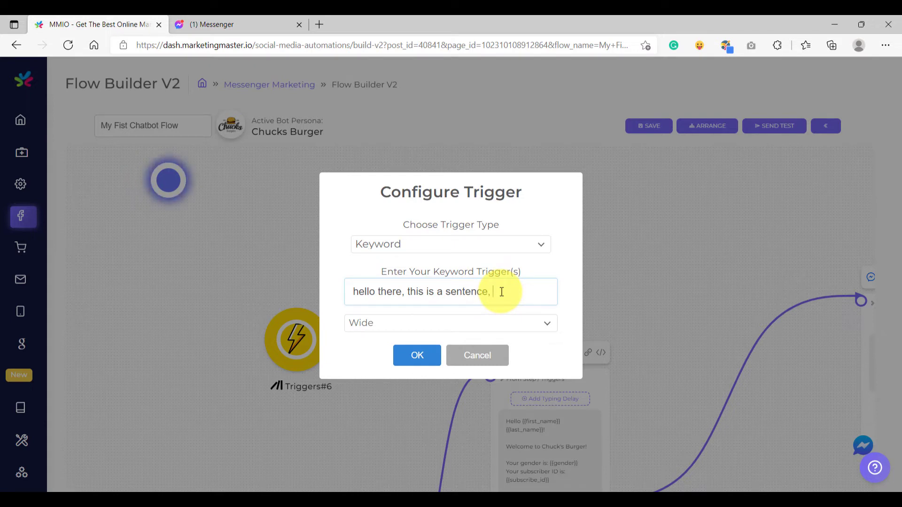
click(410, 322)
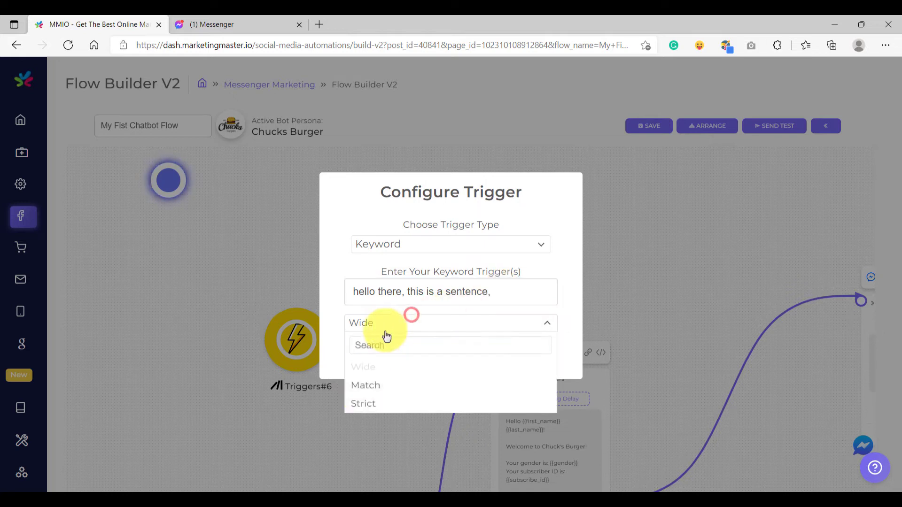
click(378, 386)
click(508, 295)
text(te)
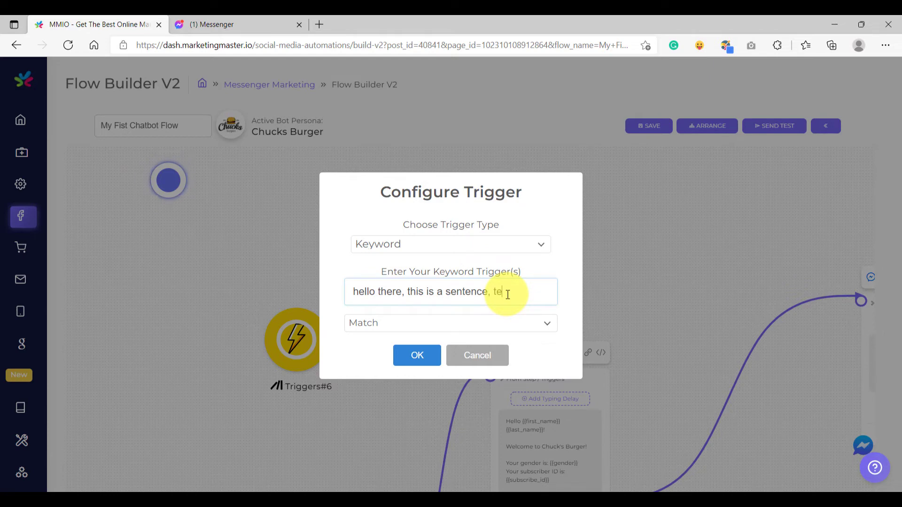
text(st)
click(417, 356)
Save the flow, dismiss the confirmation, and return to the Chucks Burger chat
click(646, 127)
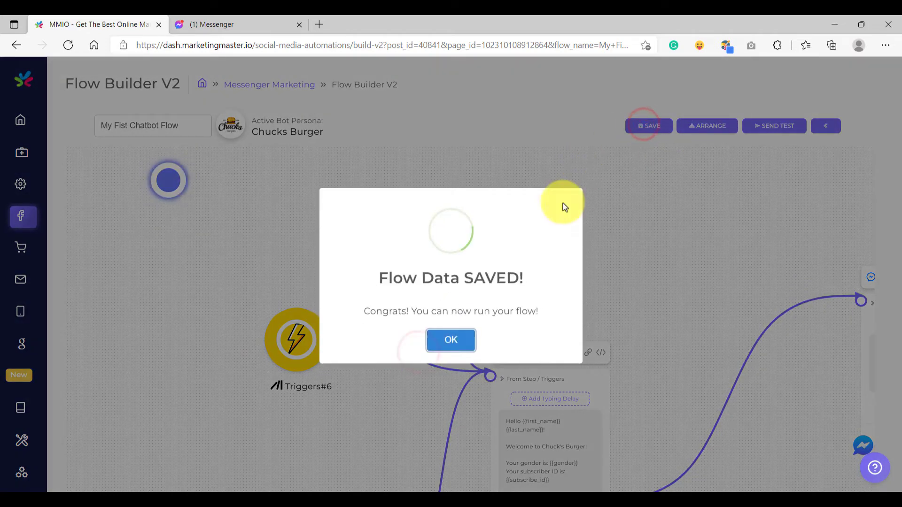
click(456, 341)
click(229, 24)
click(309, 463)
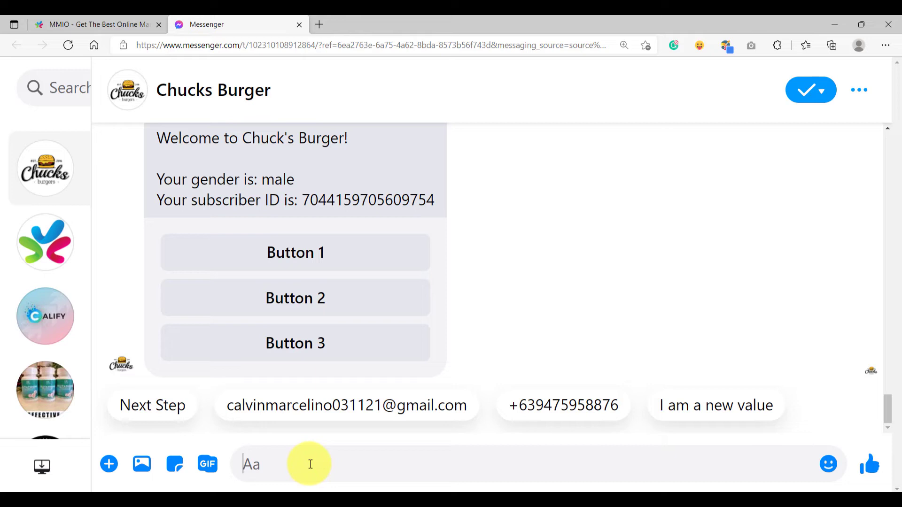
Send 'testing', 'test', 'part of a sentest' and 'exactly test' to the bot as separate messages
text(testing)
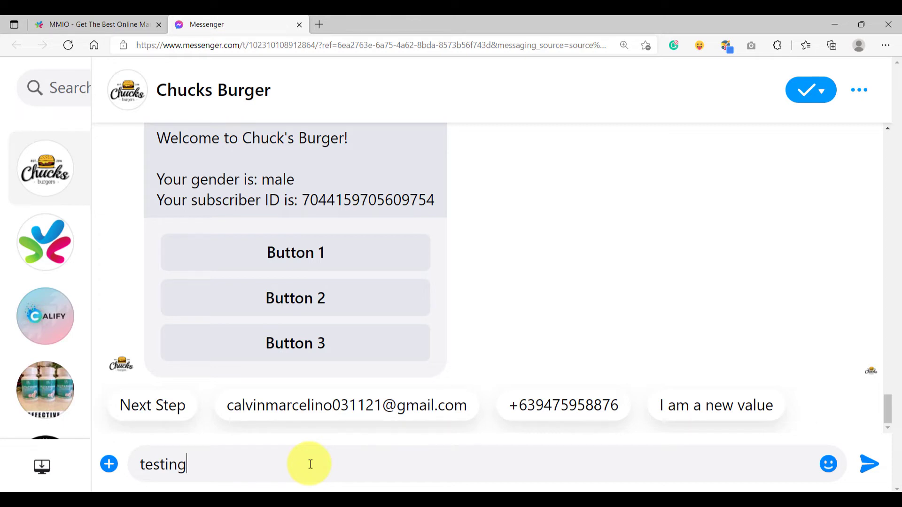
key(Return)
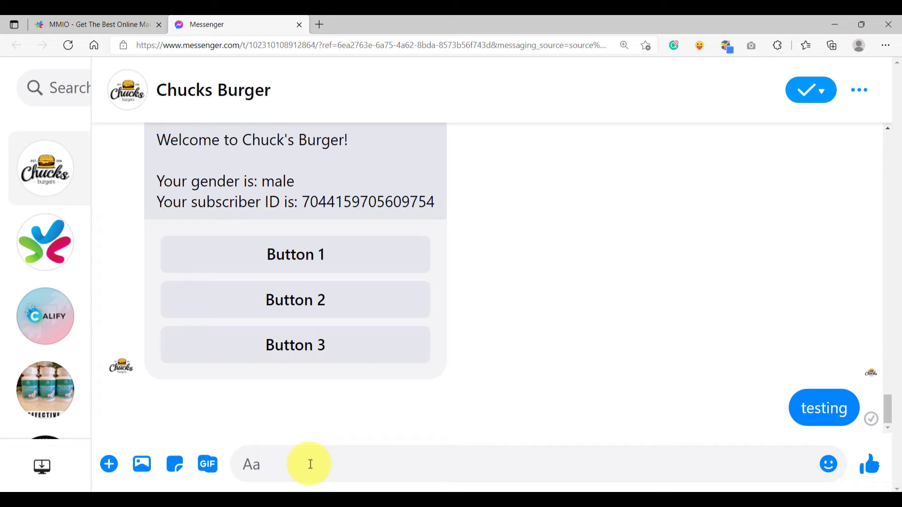
text(test)
key(Return)
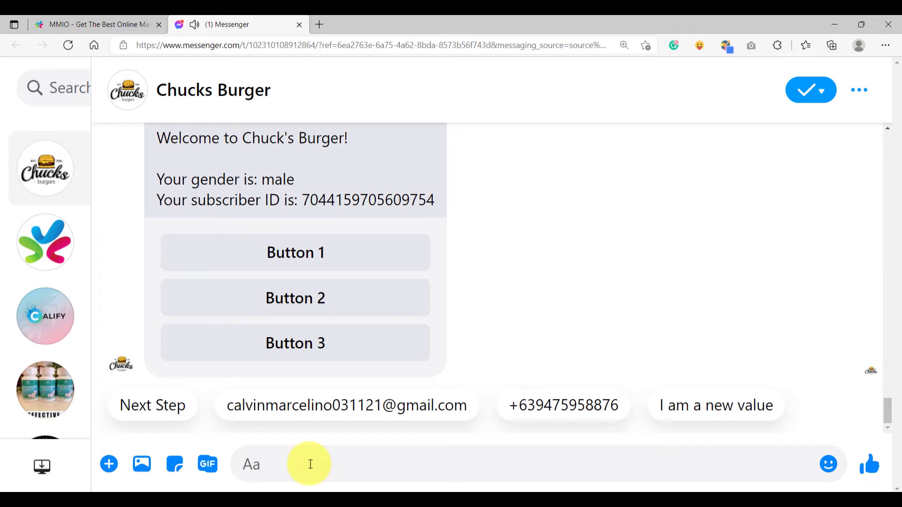
text(part of a sentest)
key(Return)
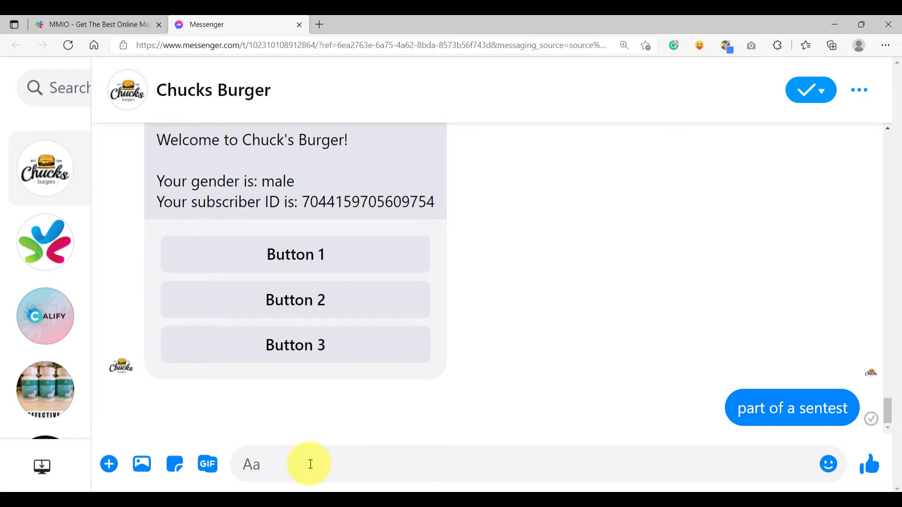
text(exactly test)
key(Return)
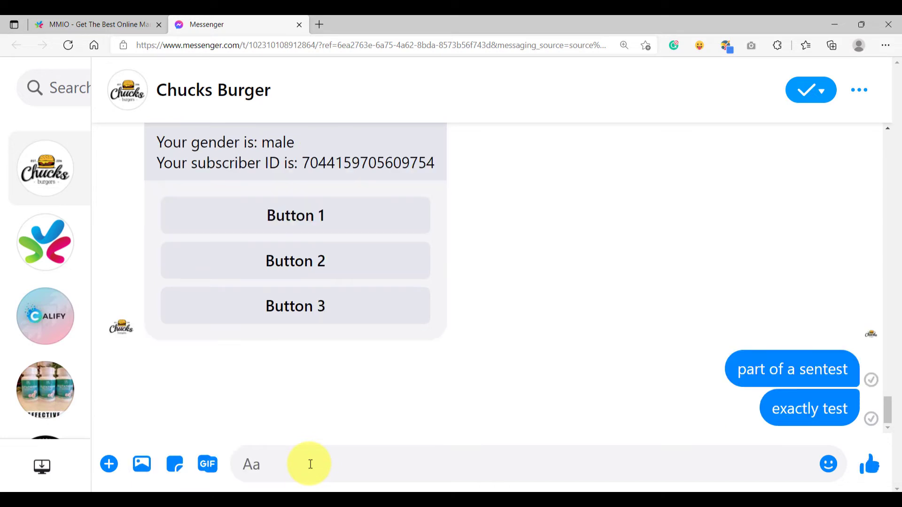
scroll(358, 377, up, 4)
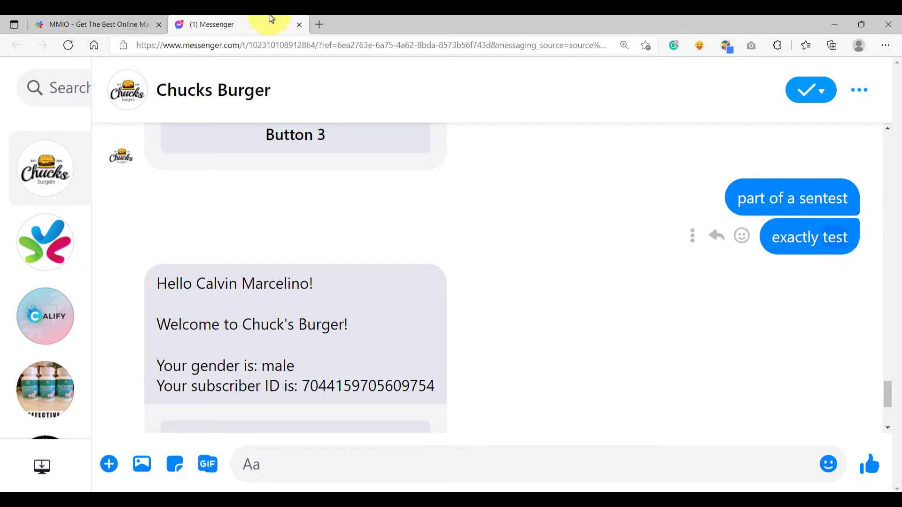
Check the Triggers#62 settings, then send 'exactly testing' to Chucks Burger
click(118, 21)
click(371, 231)
click(207, 24)
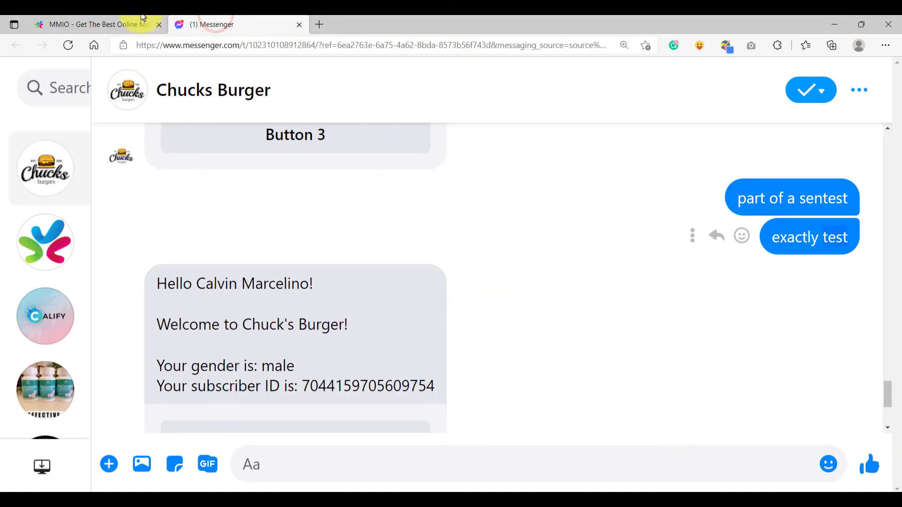
click(331, 466)
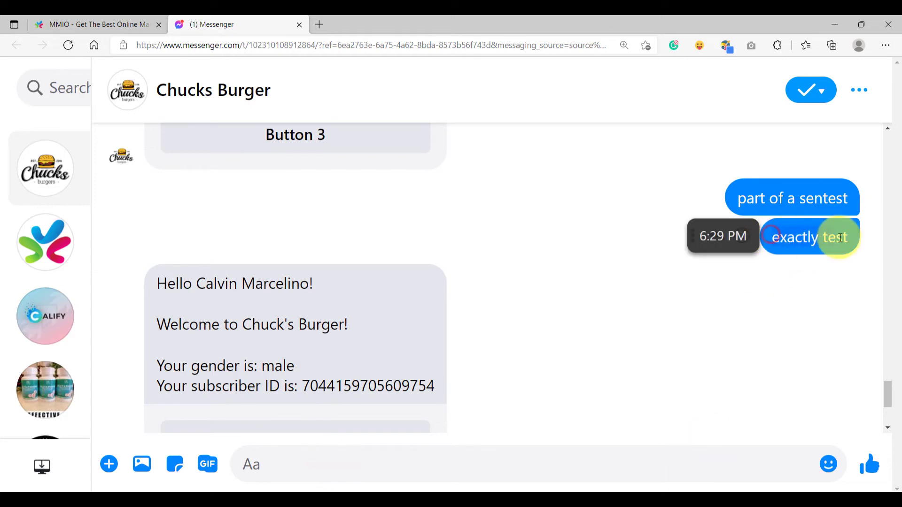
text(exactly testing)
key(Return)
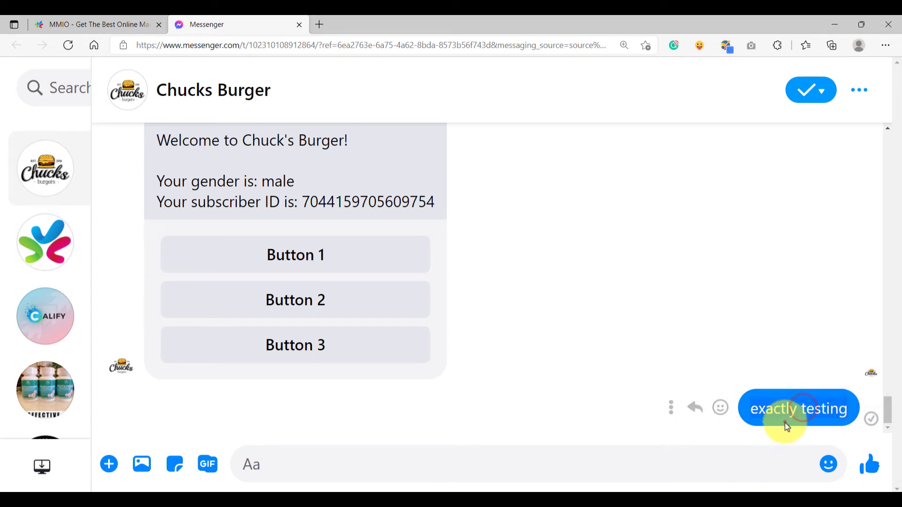
Send 'exactly TeSting', with a capital T and S, to the bot
click(848, 415)
click(675, 463)
text(exactly testing)
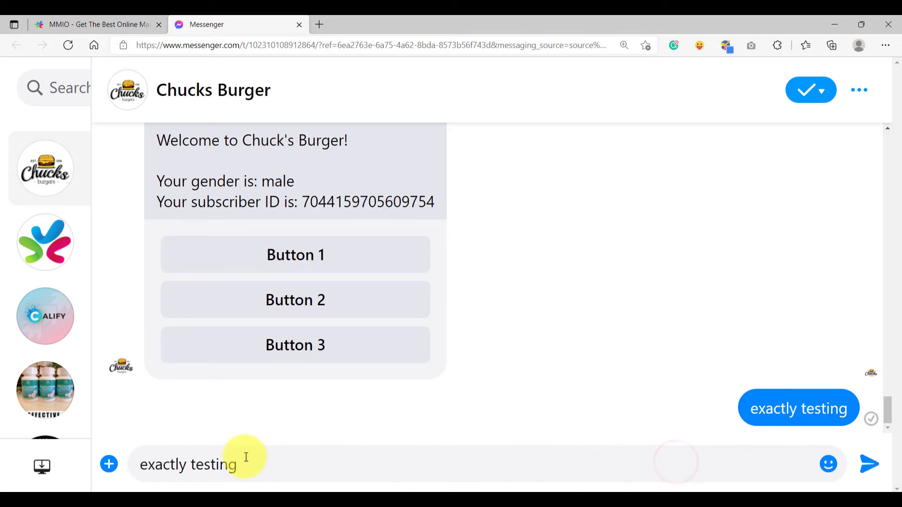
click(194, 464)
key(BackSpace)
text(T)
click(335, 466)
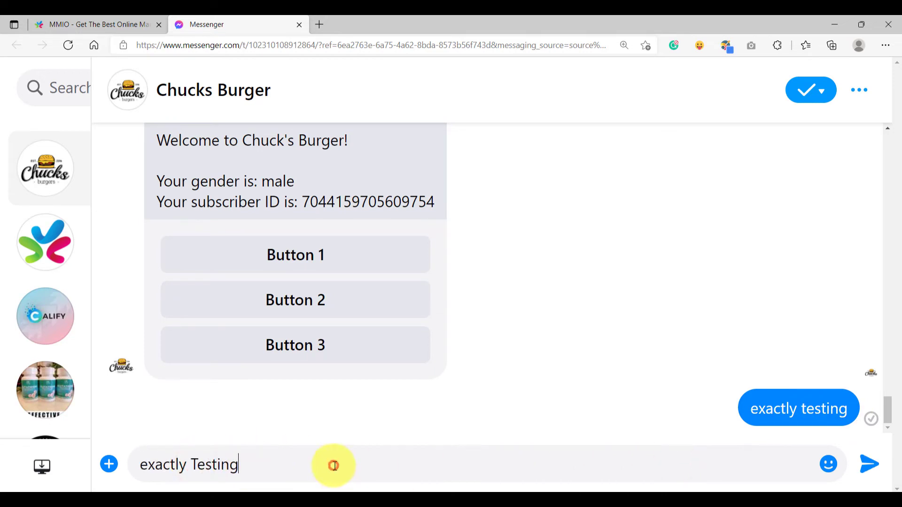
key(Left)
key(Left)
key(Left)
key(Left)
key(BackSpace)
text(S)
key(Return)
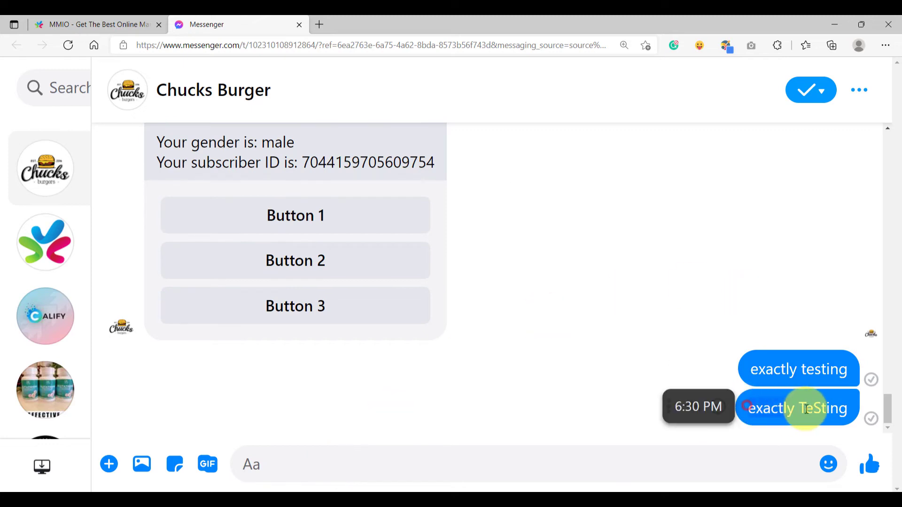
Send 'exactly TeSt' and 'this is a part of test sentence' to the bot
text(exactly TeSt)
click(444, 470)
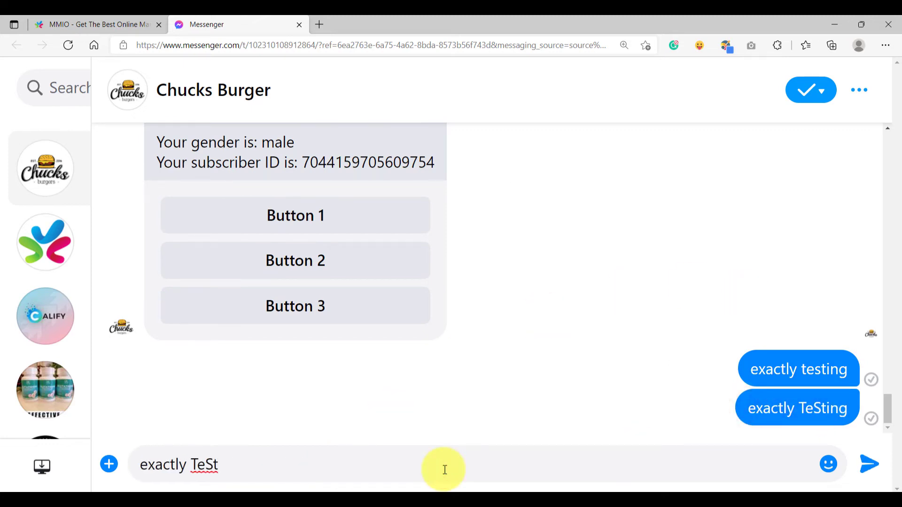
key(Return)
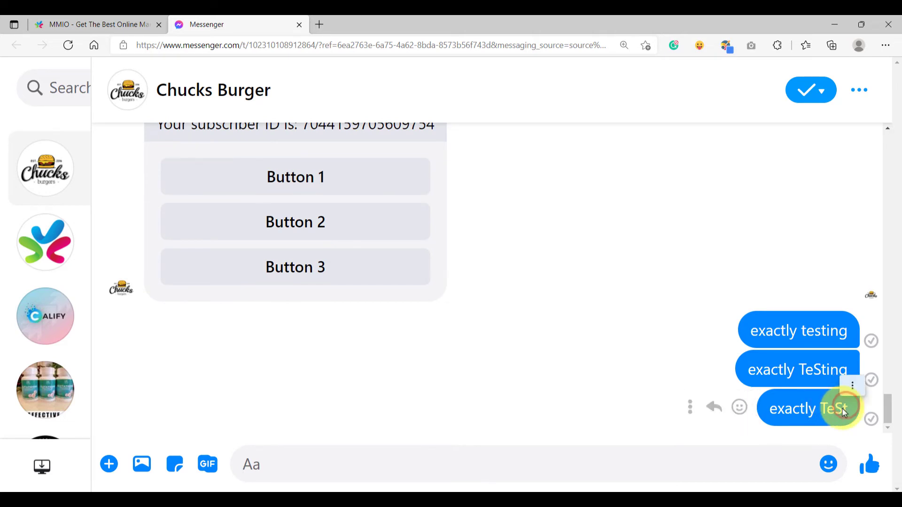
scroll(375, 380, up, 3)
text(this)
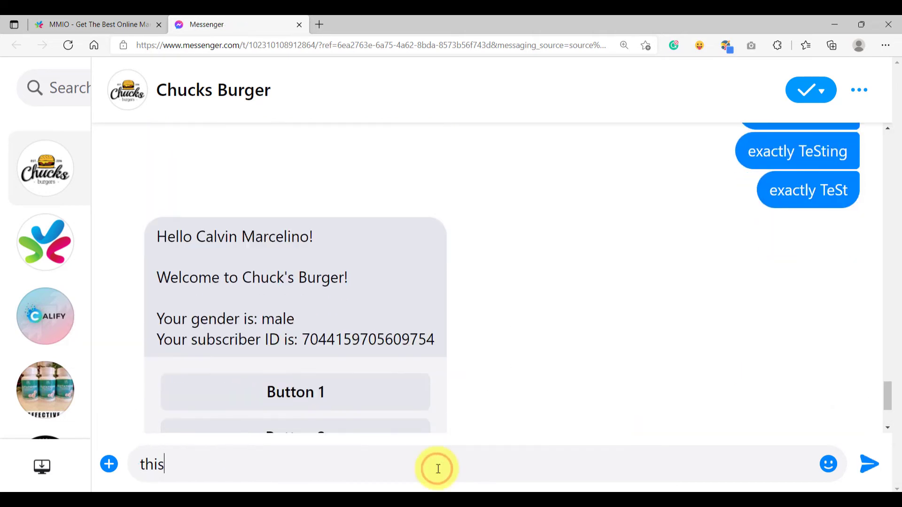
text( is a part of test sentence)
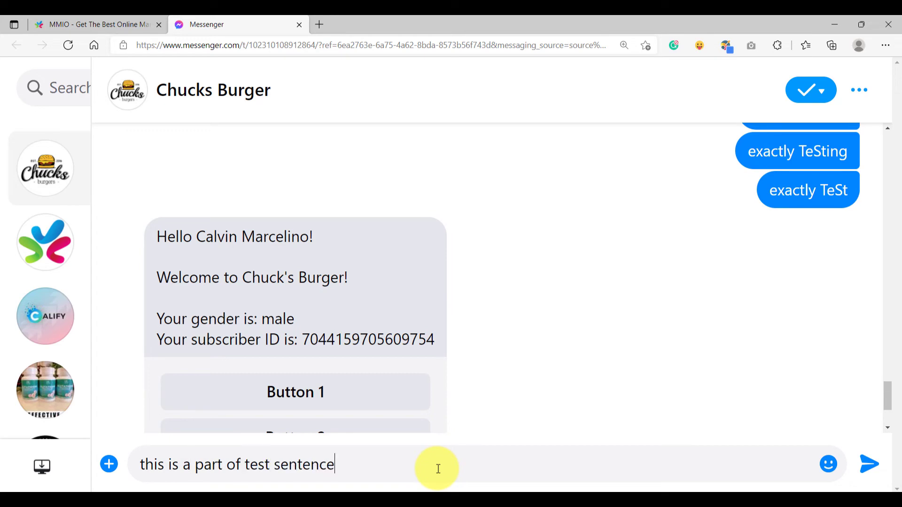
key(Return)
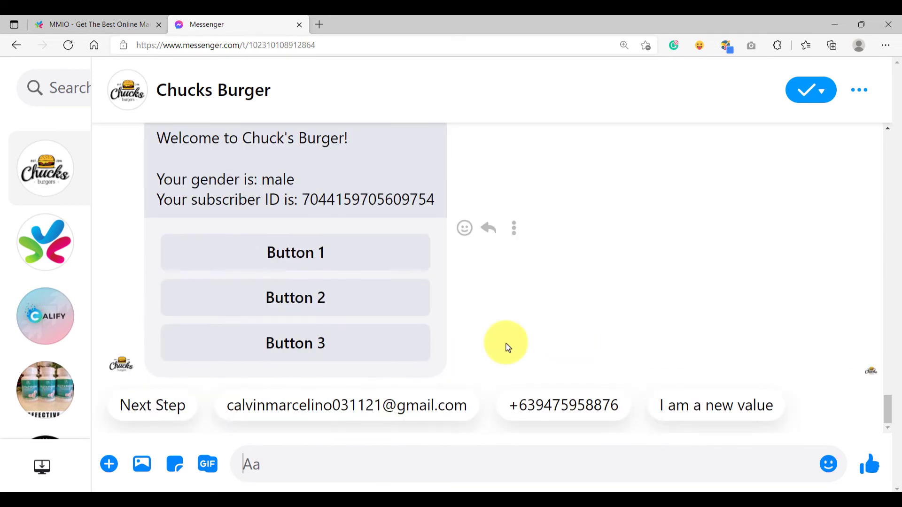
Switch Triggers#62 to Strict keyword matching and save the flow
click(115, 24)
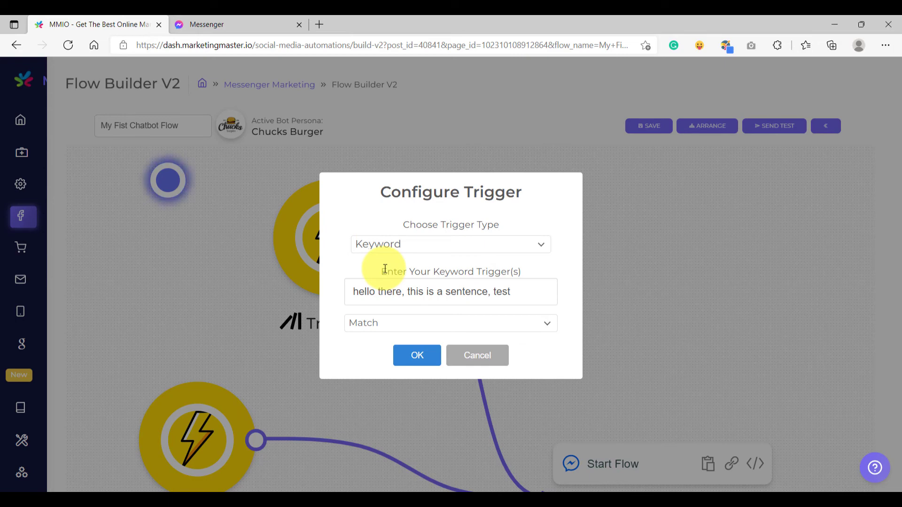
click(424, 320)
click(363, 405)
click(411, 356)
click(638, 126)
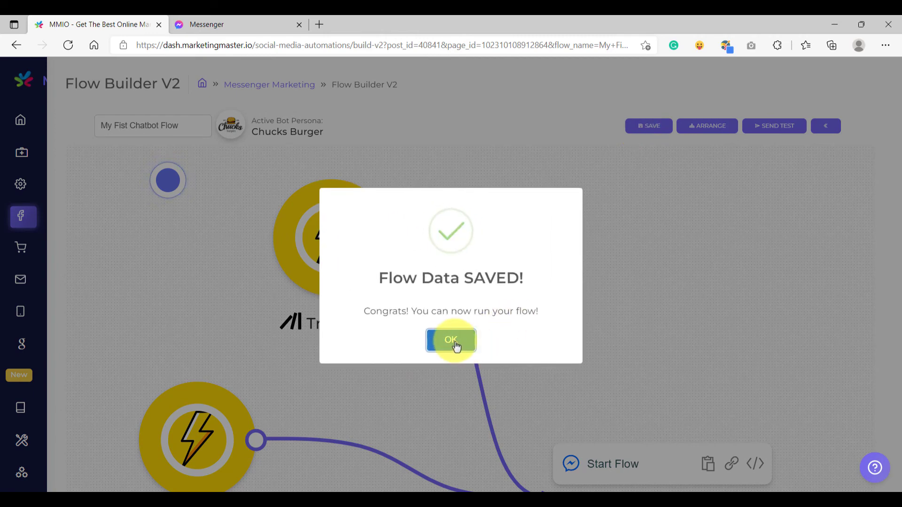
click(455, 346)
click(217, 22)
click(322, 462)
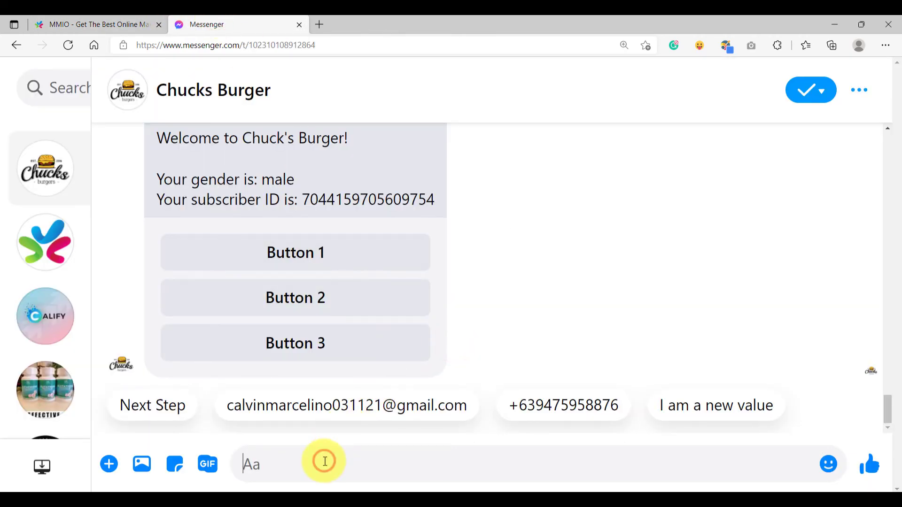
Send 'test' and 'Test' to check the Strict trigger
text(test)
key(Return)
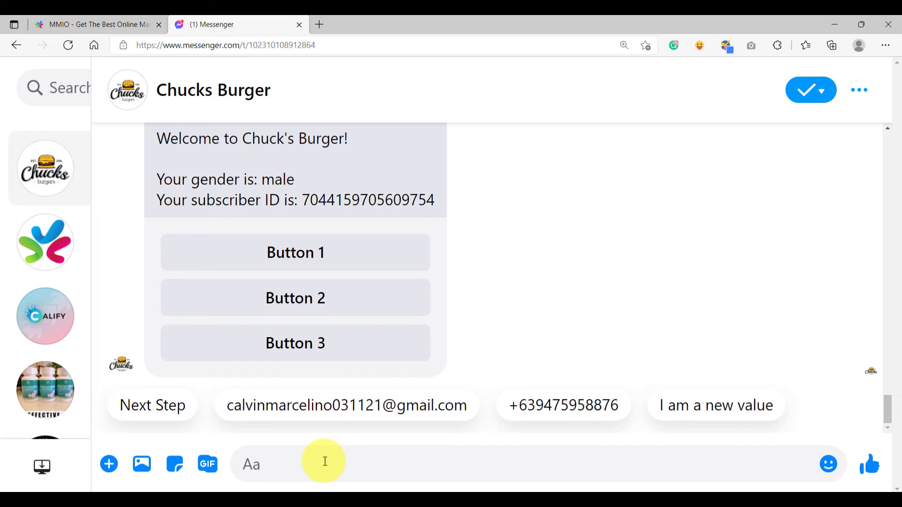
text(Test)
key(Return)
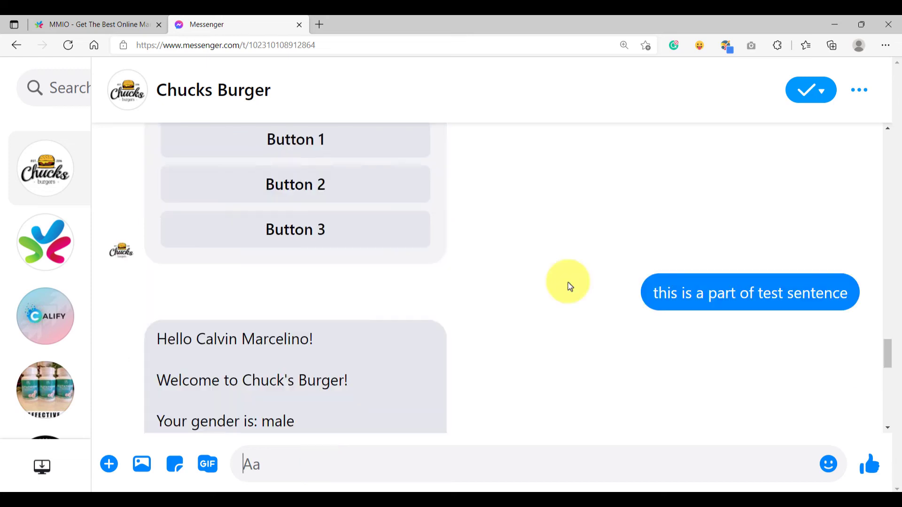
Send 'this is a part of test sentence' and confirm it gets no bot reply
click(403, 467)
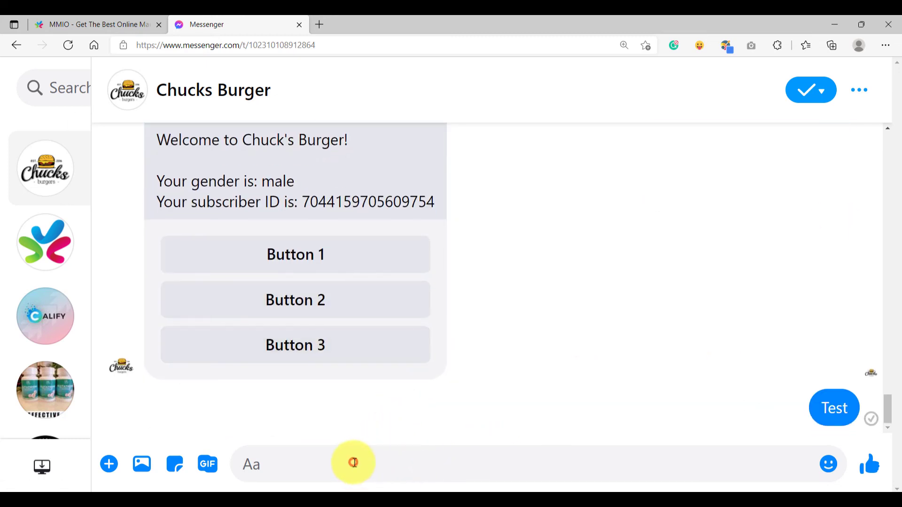
text(this is a part of test sentence)
key(BackSpace)
key(Return)
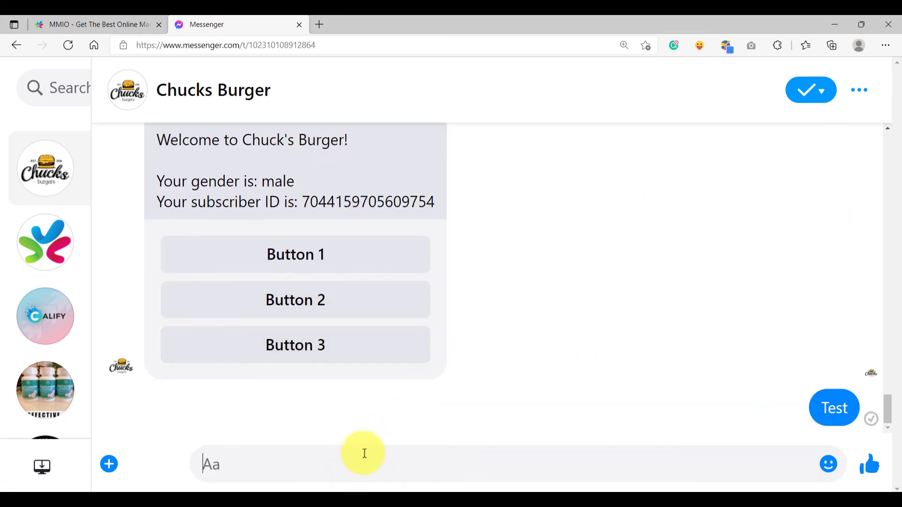
drag(652, 412, 850, 414)
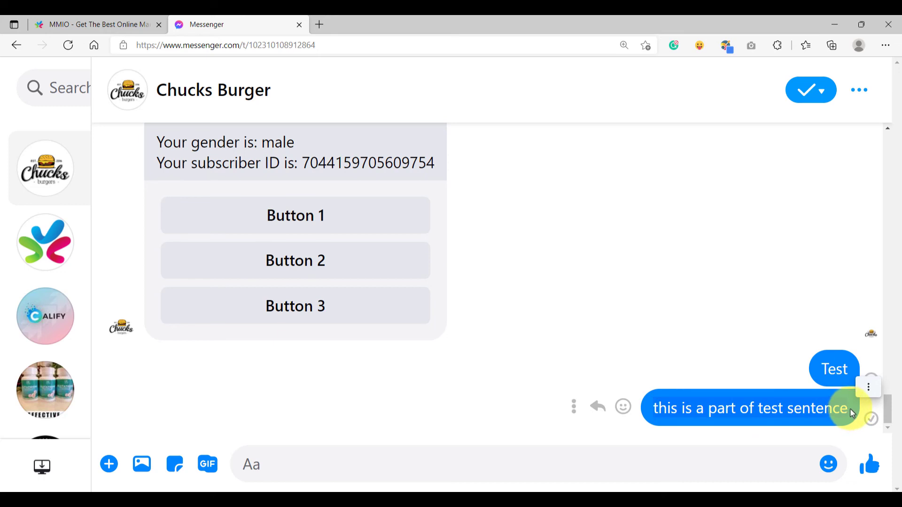
drag(850, 410, 650, 412)
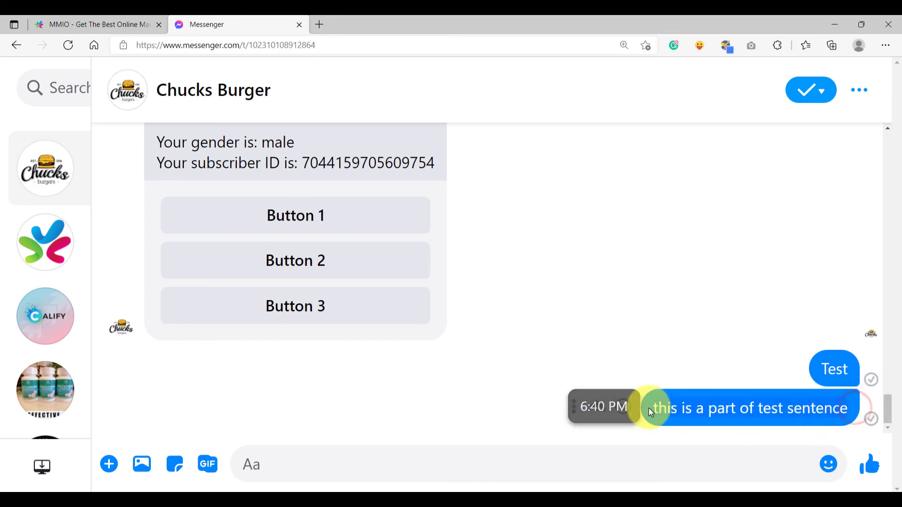
click(97, 24)
Add 'this is a part of test sentence' to the trigger keywords and save the flow
double_click(326, 262)
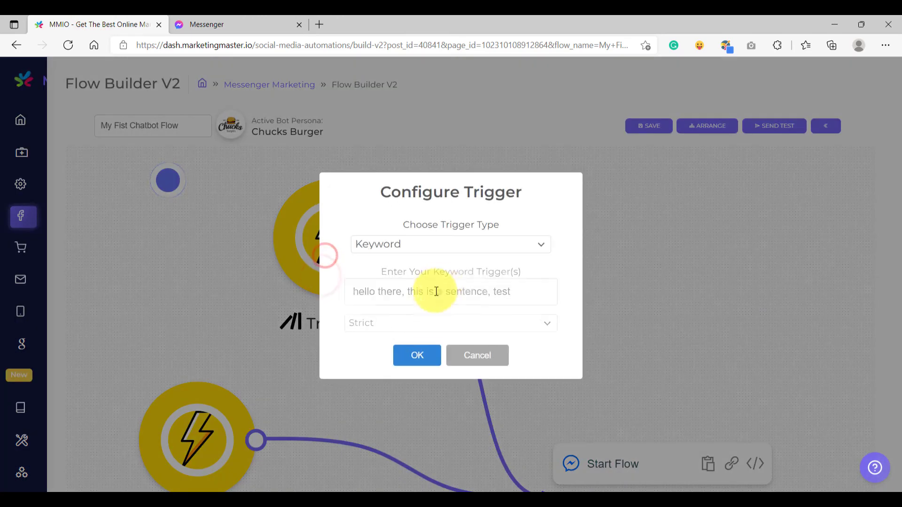
click(539, 290)
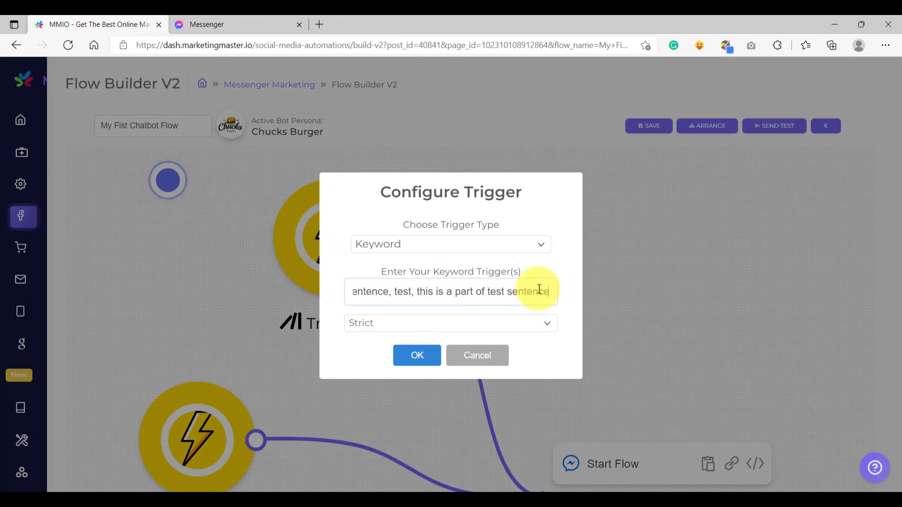
drag(418, 292, 572, 295)
key(ctrl+c)
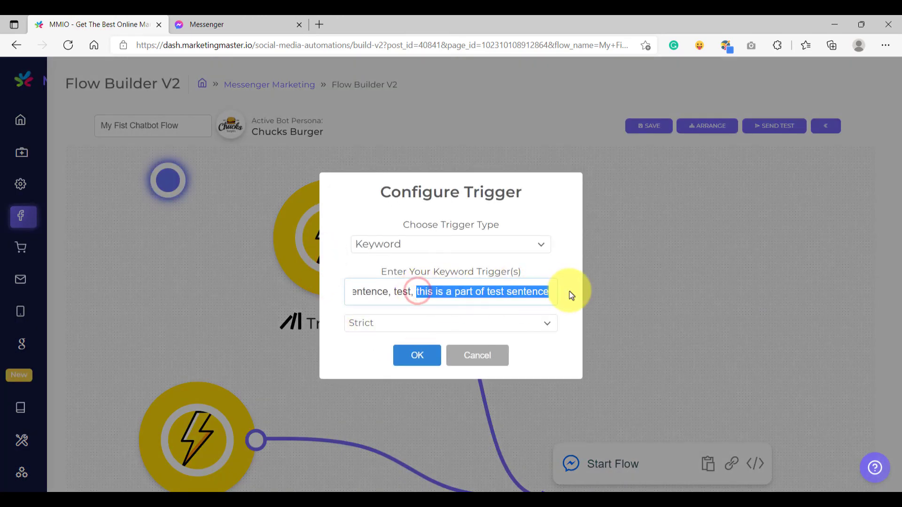
click(416, 356)
click(650, 125)
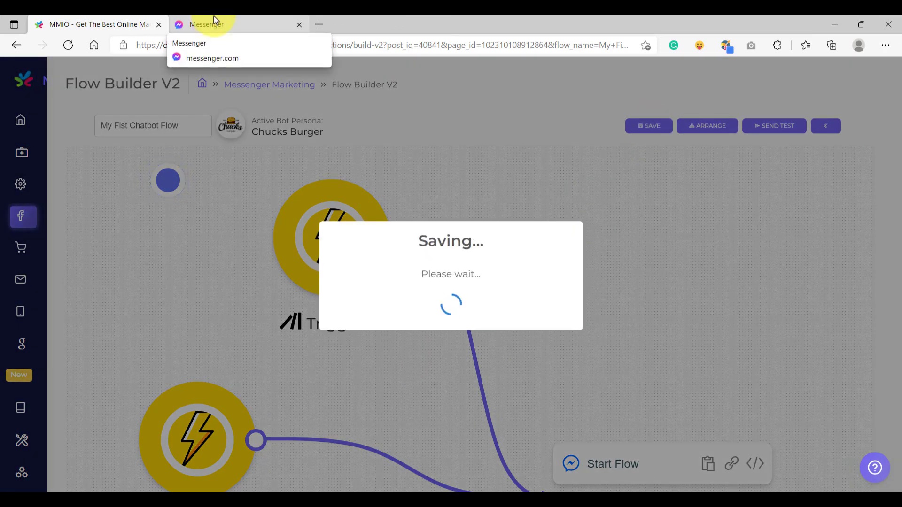
Send the test sentence to Chucks Burger again to check for the welcome reply
click(253, 26)
click(414, 464)
key(ctrl+v)
key(Return)
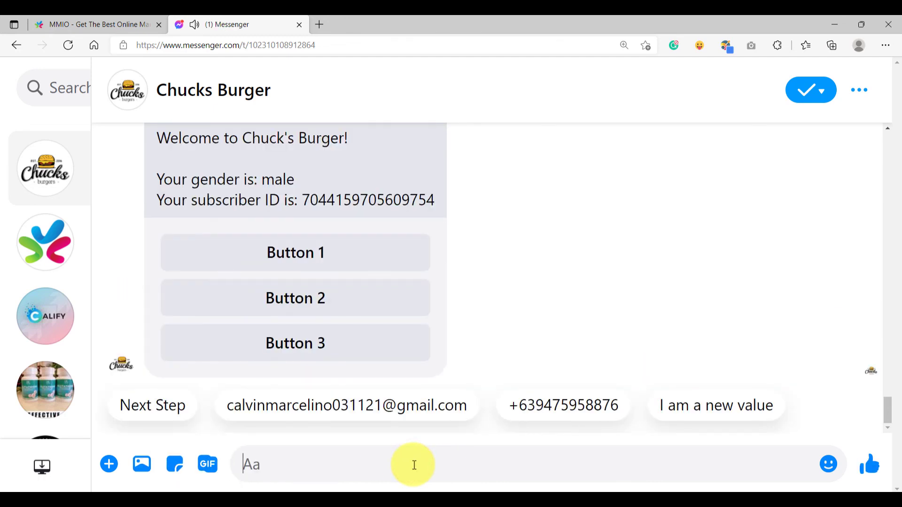
Send 'this is a part of test sentence.' with a trailing period
key(ctrl+v)
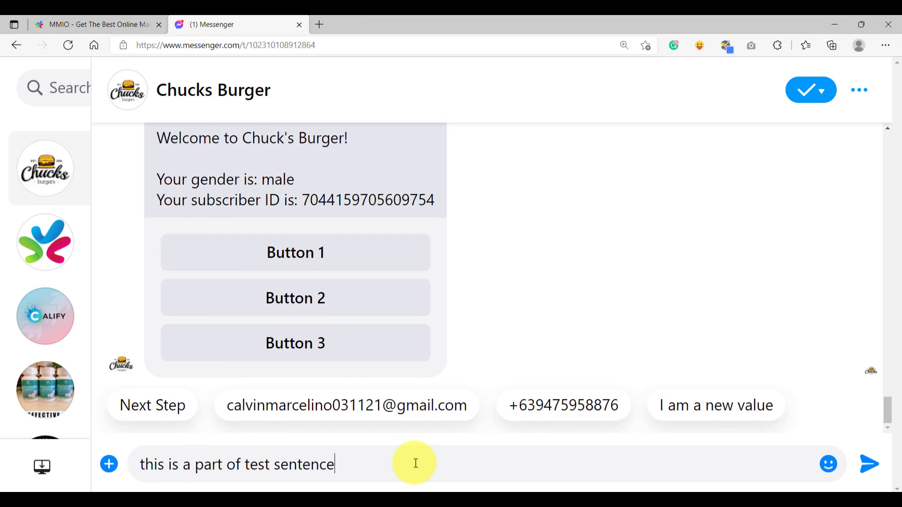
text(.)
key(Return)
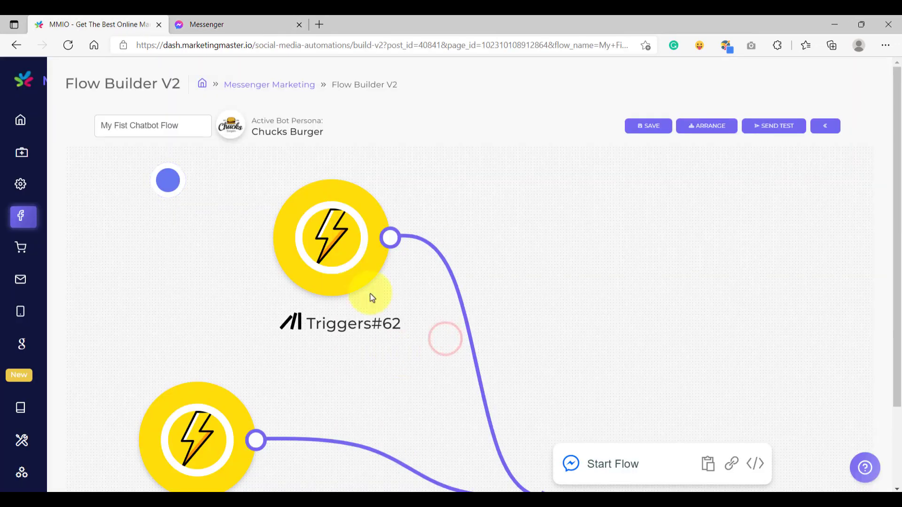
Reopen the keyword trigger settings and confirm matching is still Strict
click(347, 249)
click(388, 328)
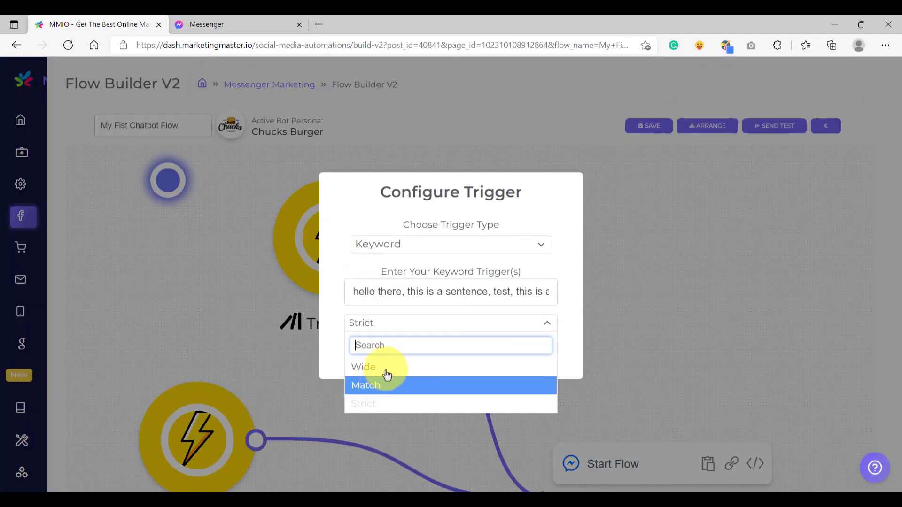
click(421, 315)
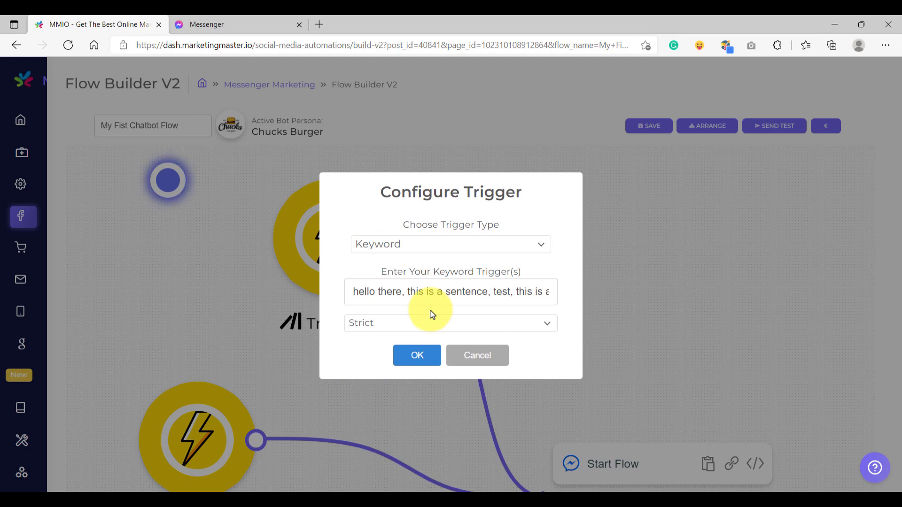